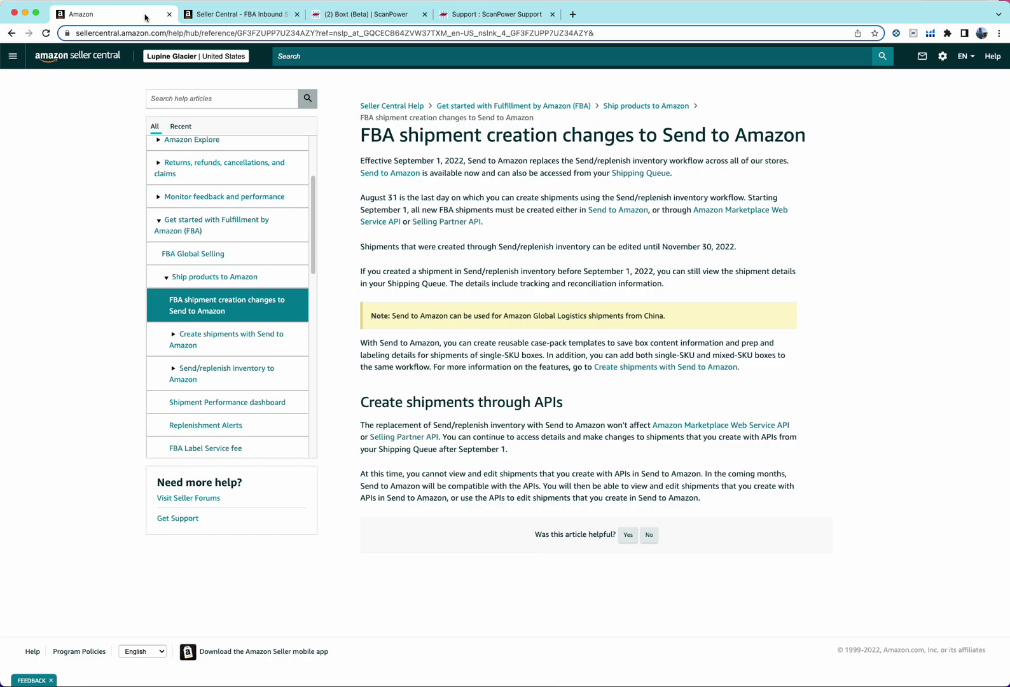
# Create the empty Batch-2022-07-07 for Warehouse 1 with no purchase order on the Boxt page
pyautogui.click(342, 15)
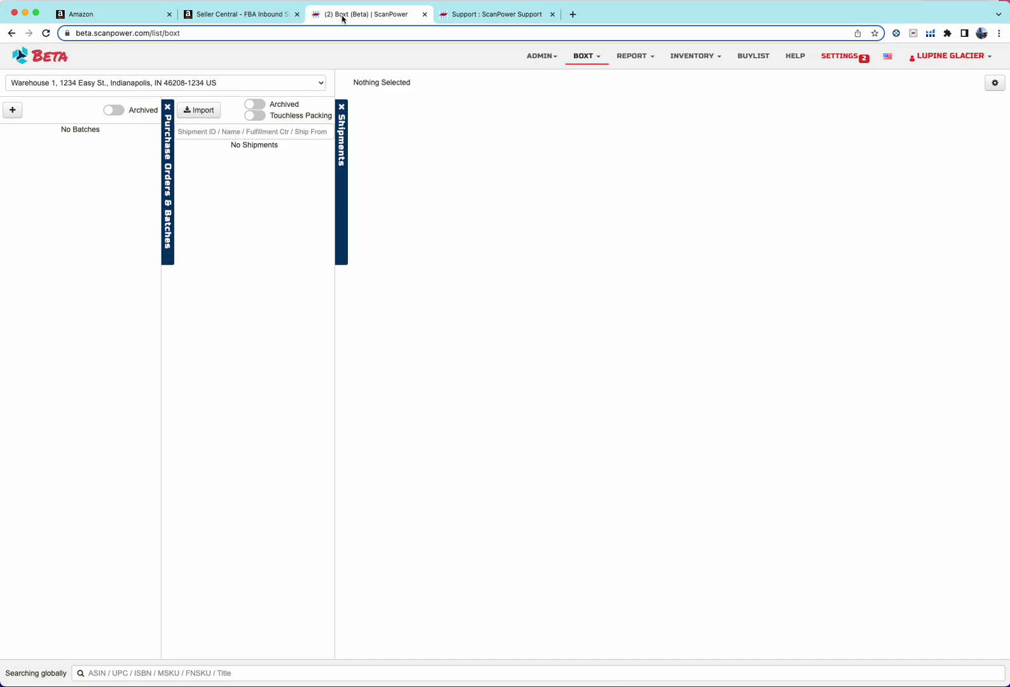
pyautogui.click(12, 109)
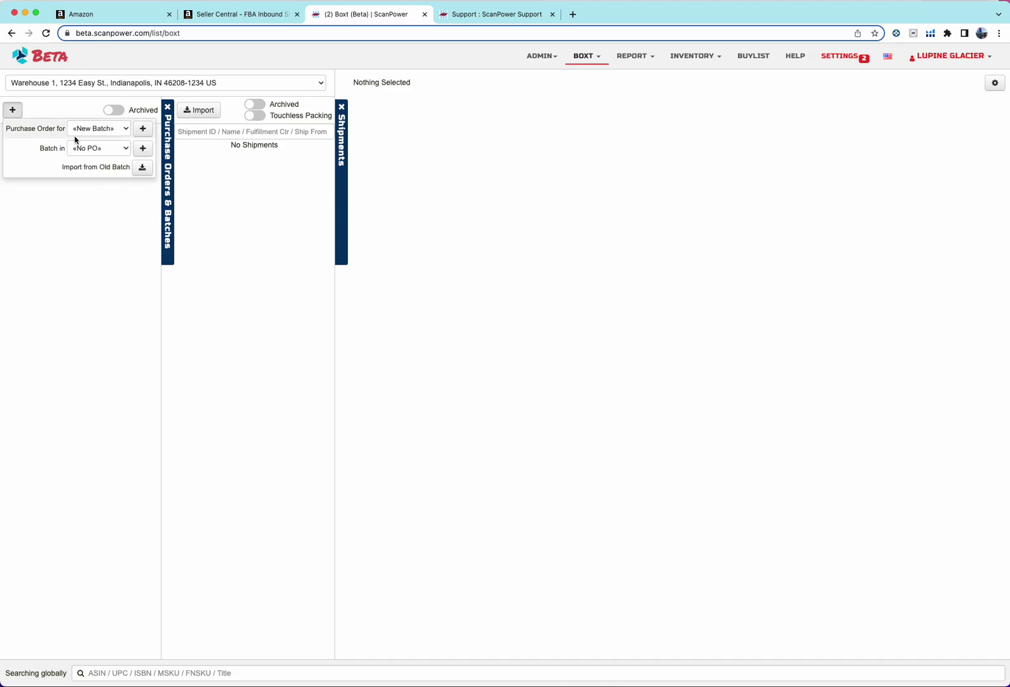
pyautogui.click(143, 150)
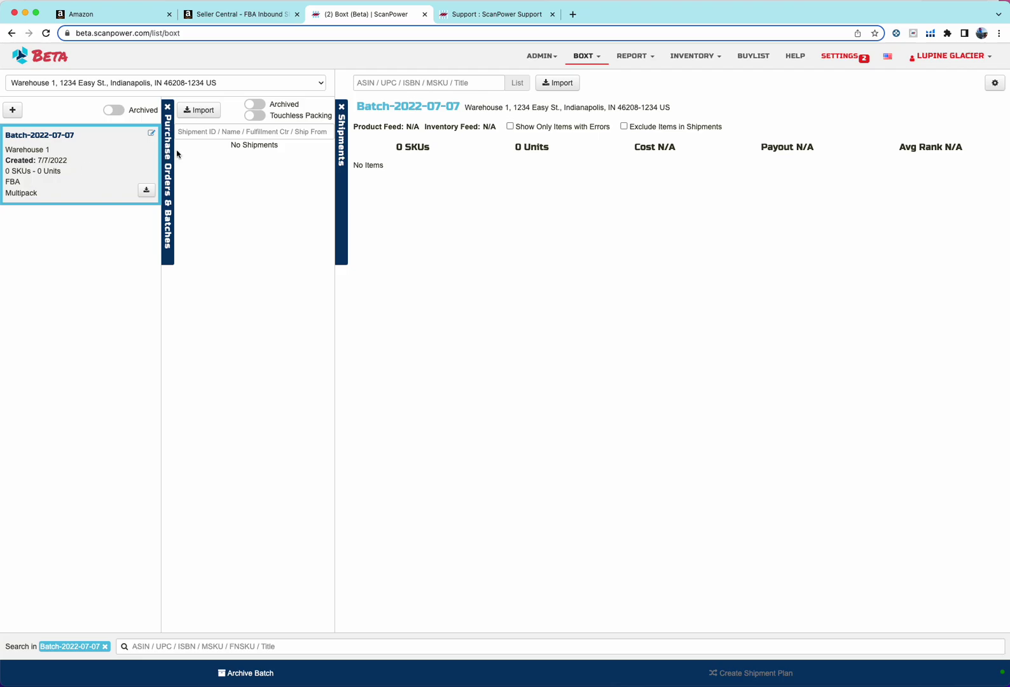
# Search inventory using the hoodie's pasted ASIN, then close the list of matches
pyautogui.click(389, 87)
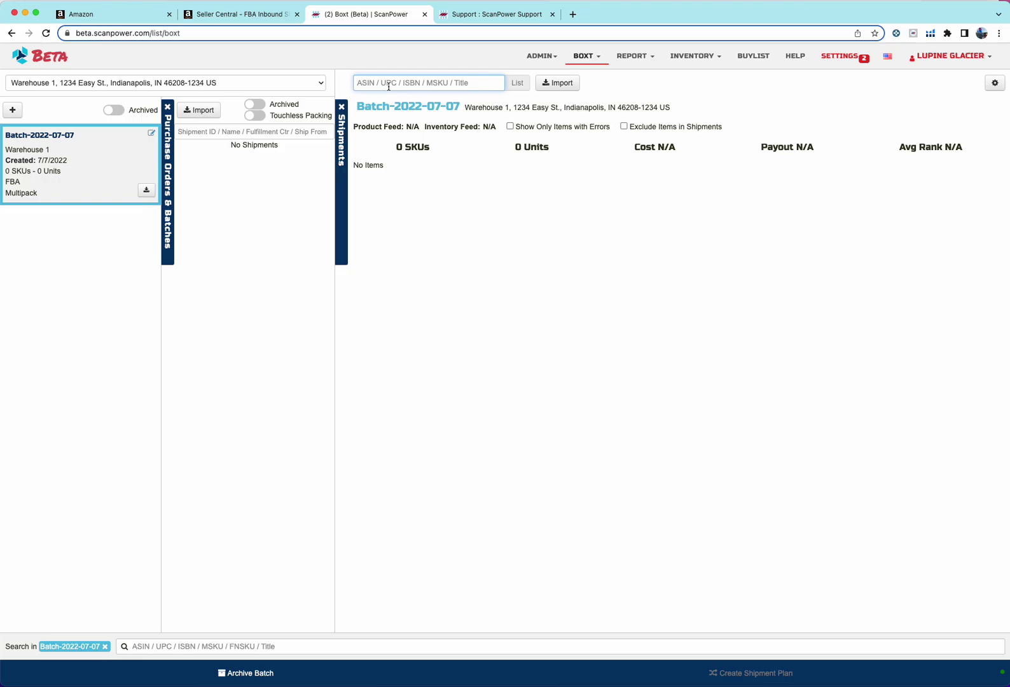
pyautogui.write('B079G3DVWW')
pyautogui.press('Return')
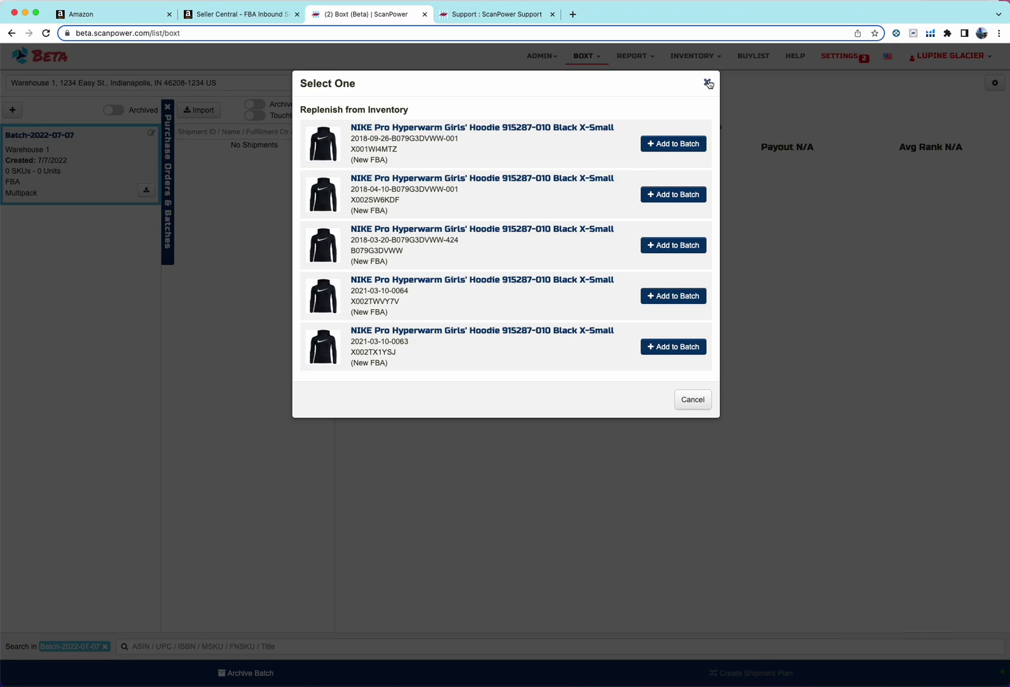
pyautogui.click(709, 84)
pyautogui.click(445, 83)
pyautogui.write('nike pro hyper')
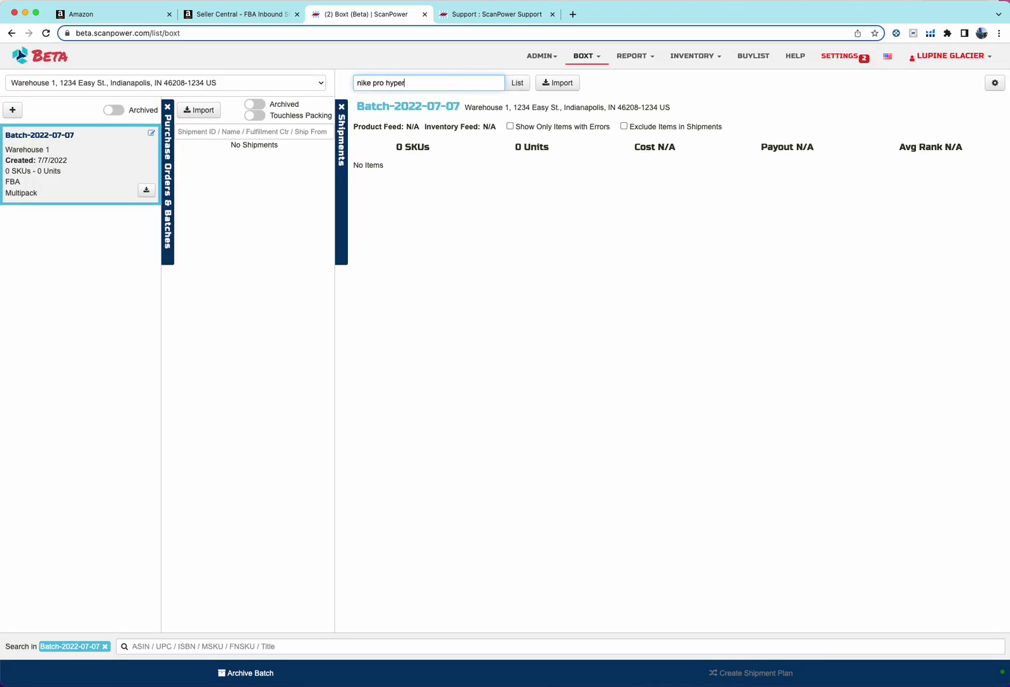
pyautogui.press('Return')
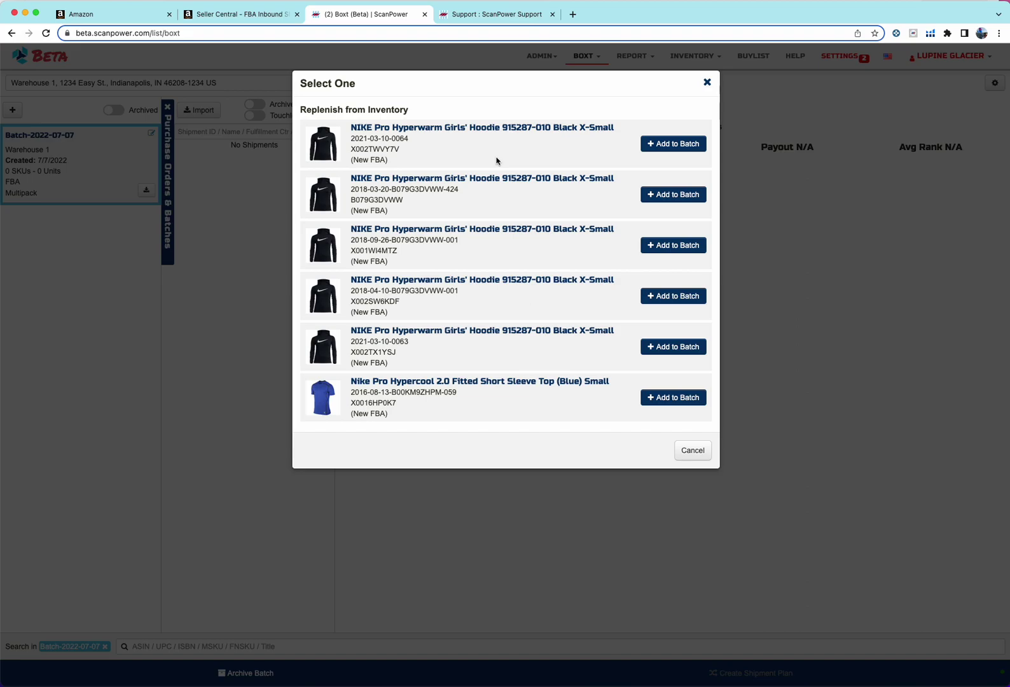
pyautogui.click(661, 148)
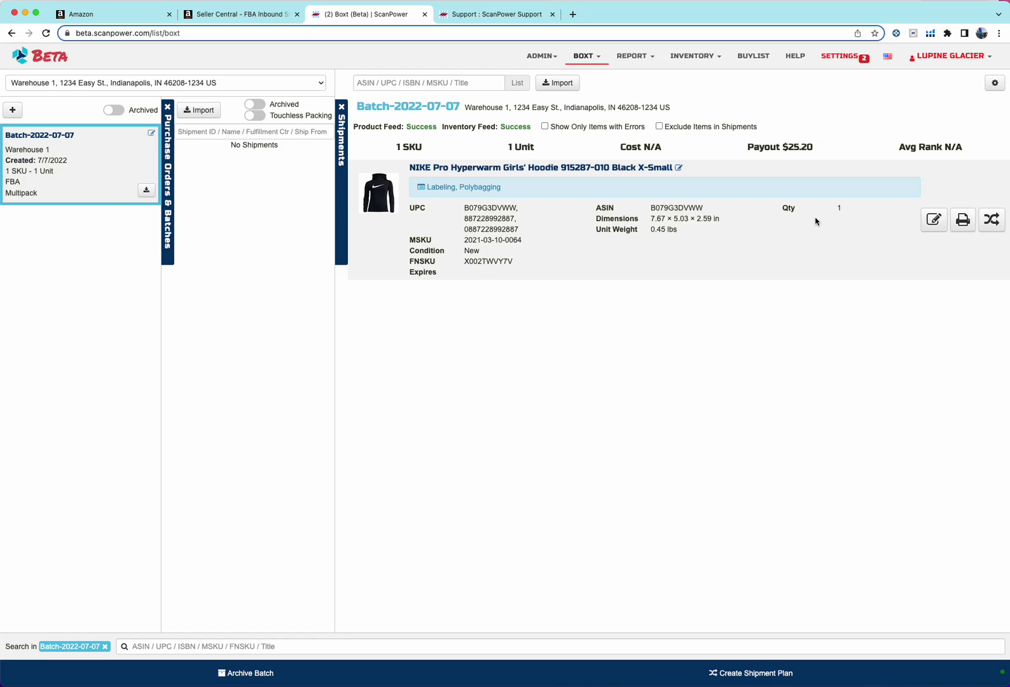
pyautogui.click(933, 221)
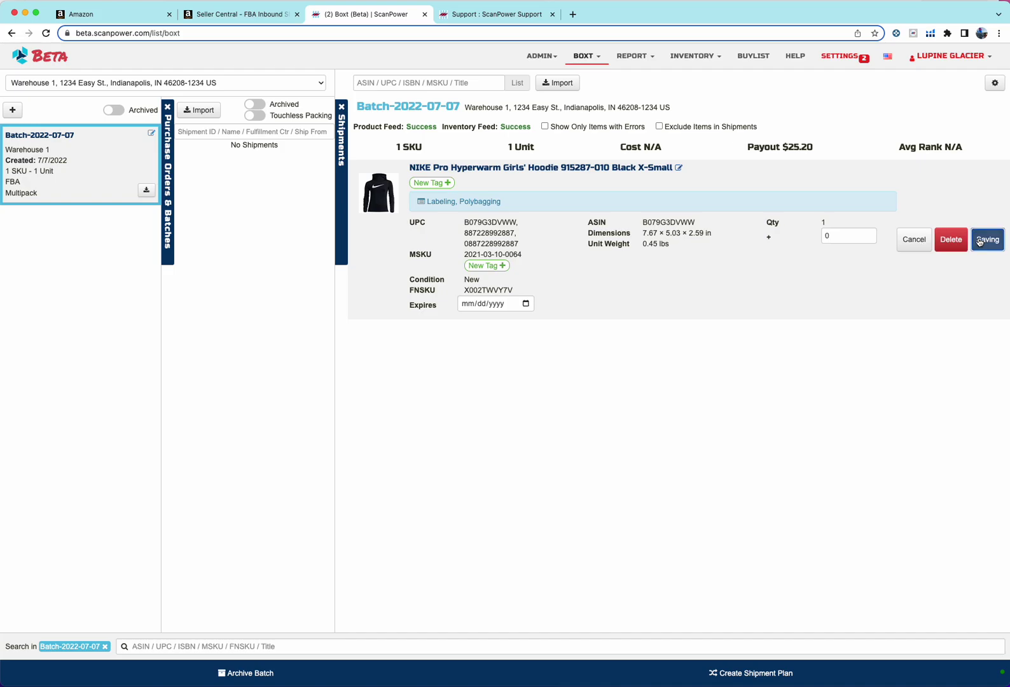
pyautogui.click(980, 240)
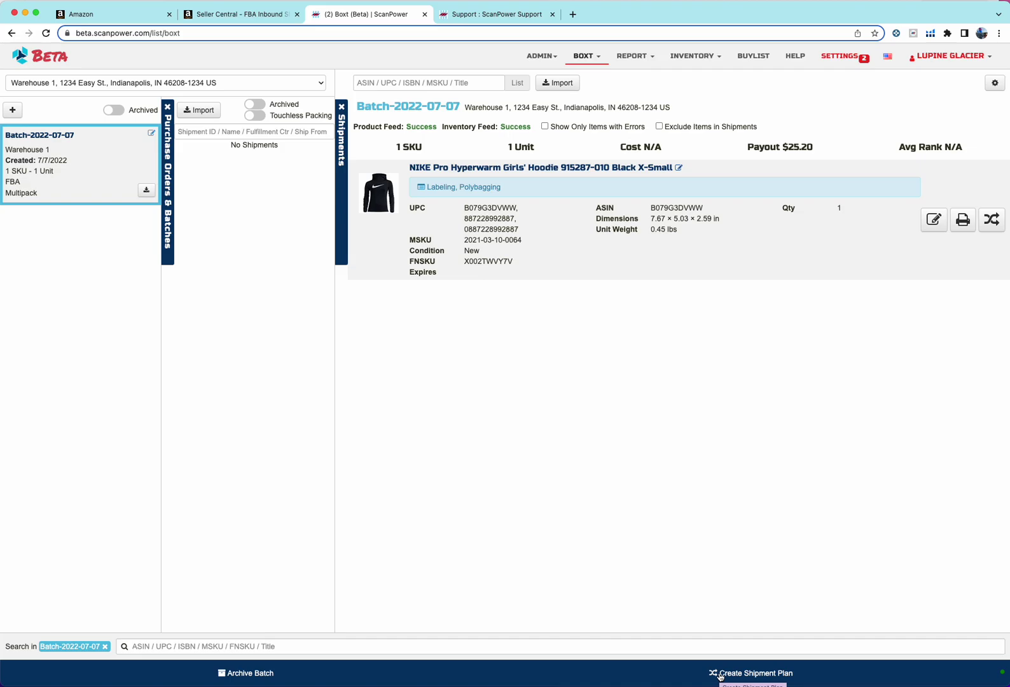
# Accept the SDF8 shipment plan for the hoodie's 1 unit and return to the batch items
pyautogui.click(720, 675)
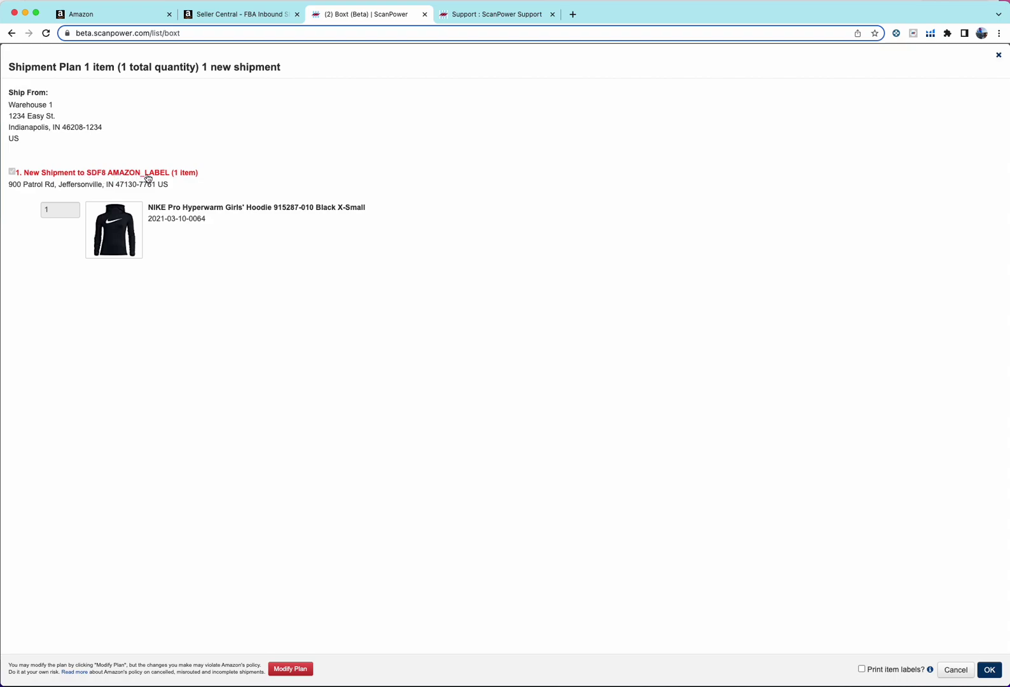
pyautogui.click(1001, 678)
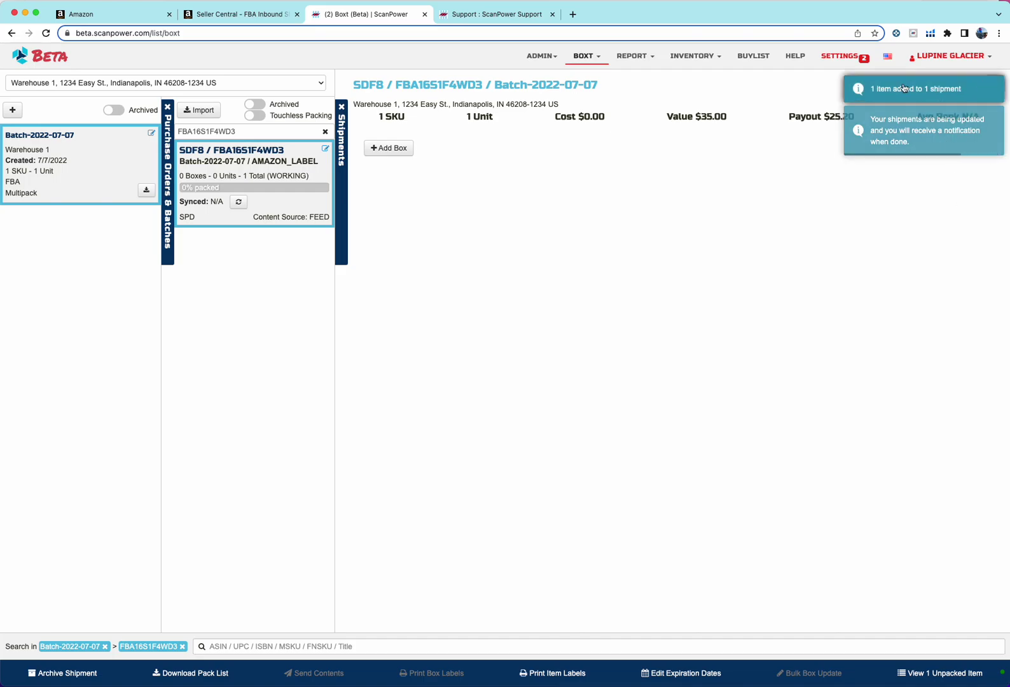
pyautogui.click(314, 197)
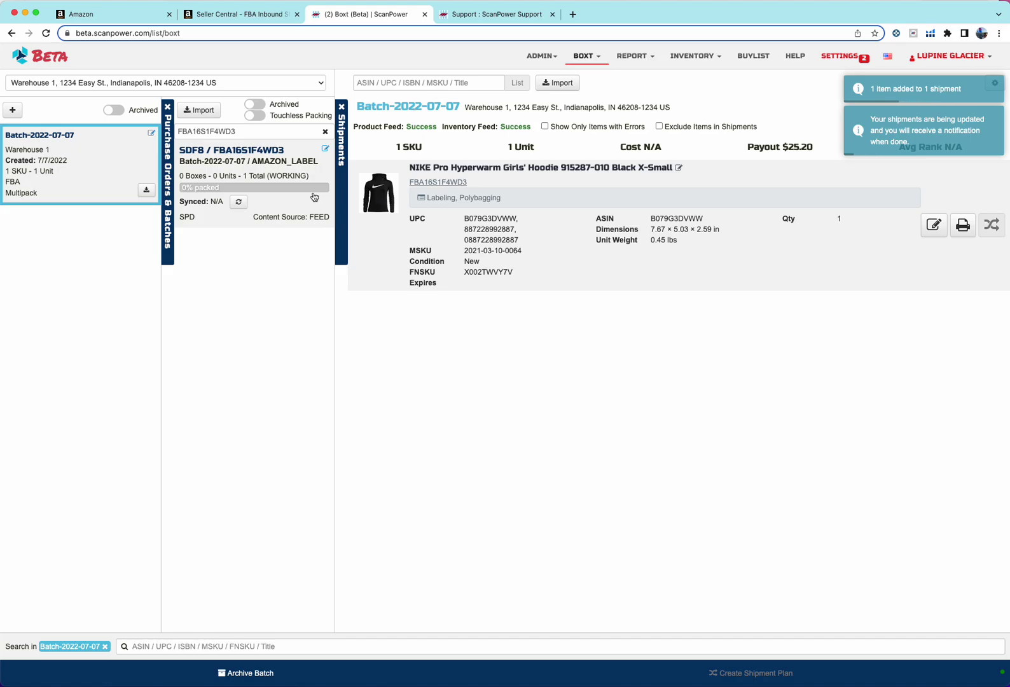
# Clear the shipment filter and reopen the Batch-2022-07-07 details
pyautogui.click(324, 131)
pyautogui.click(121, 150)
pyautogui.click(121, 151)
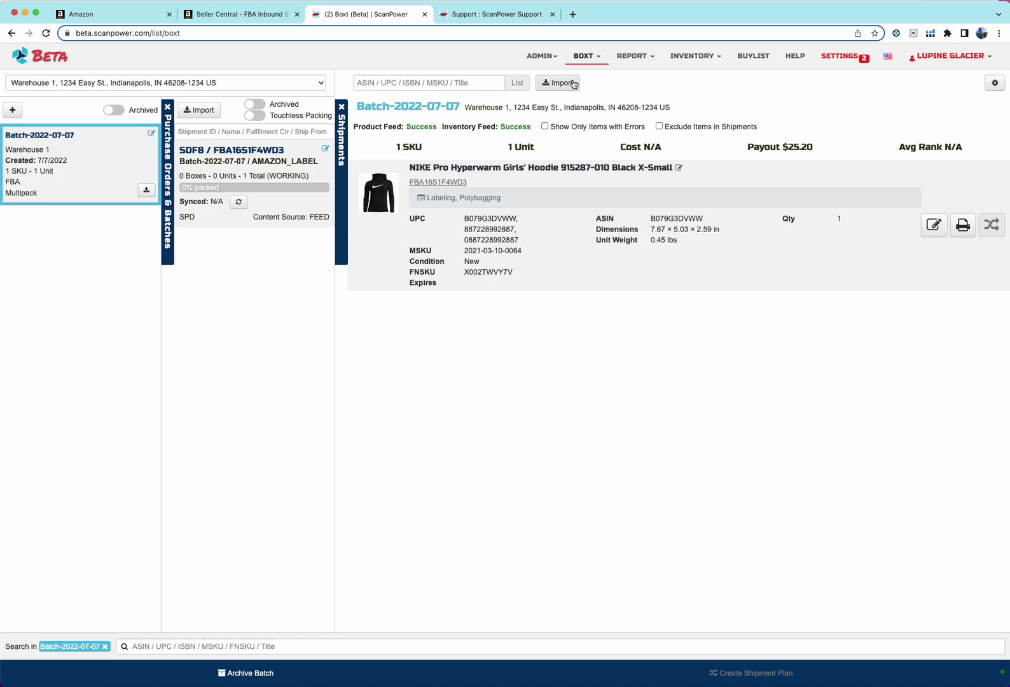
# Load tt.csv through the spreadsheet import for review
pyautogui.click(573, 84)
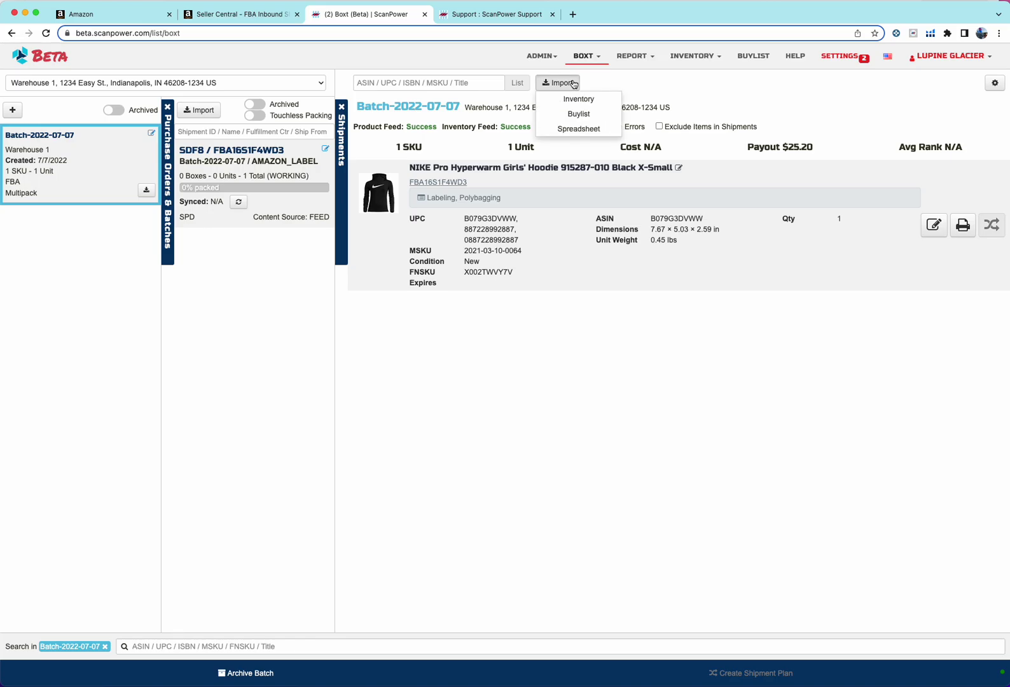
pyautogui.click(575, 128)
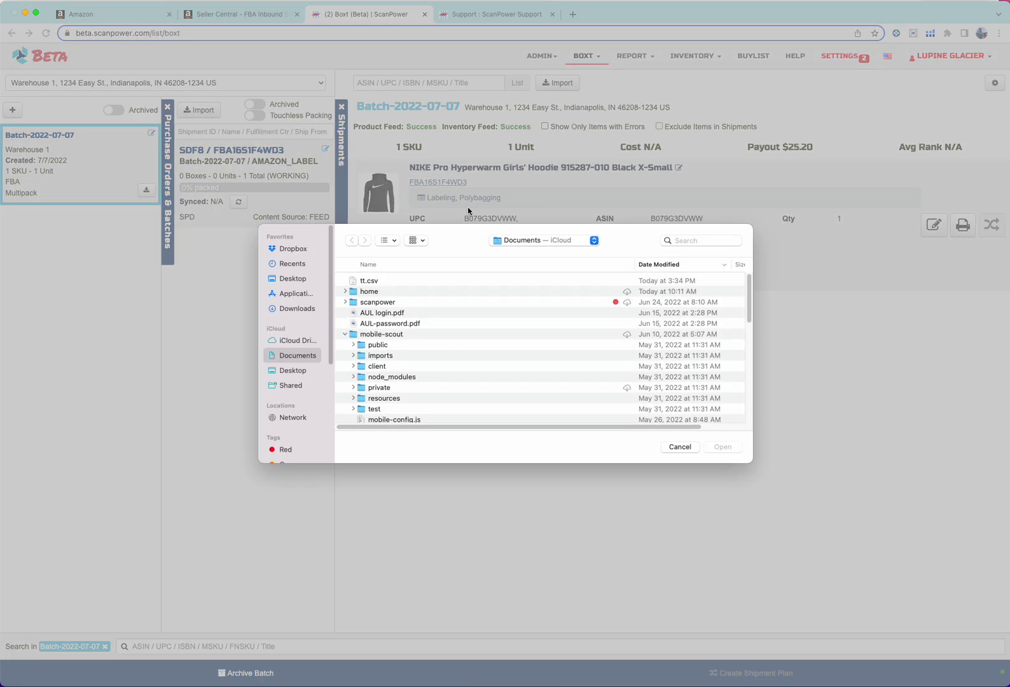
pyautogui.click(394, 281)
pyautogui.press('Return')
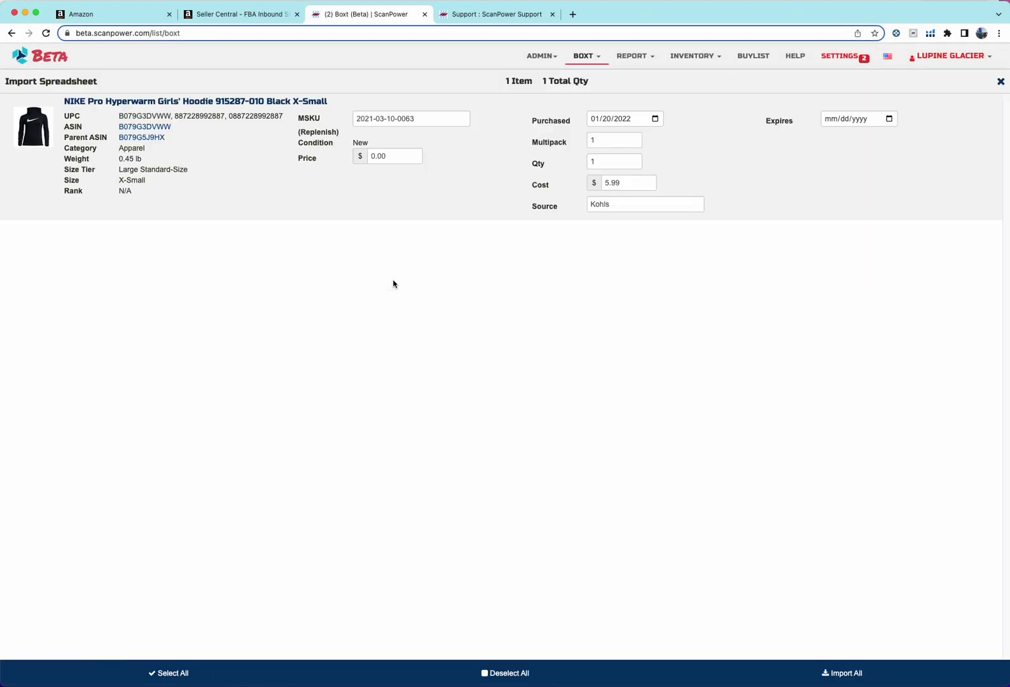
pyautogui.press('super+Tab')
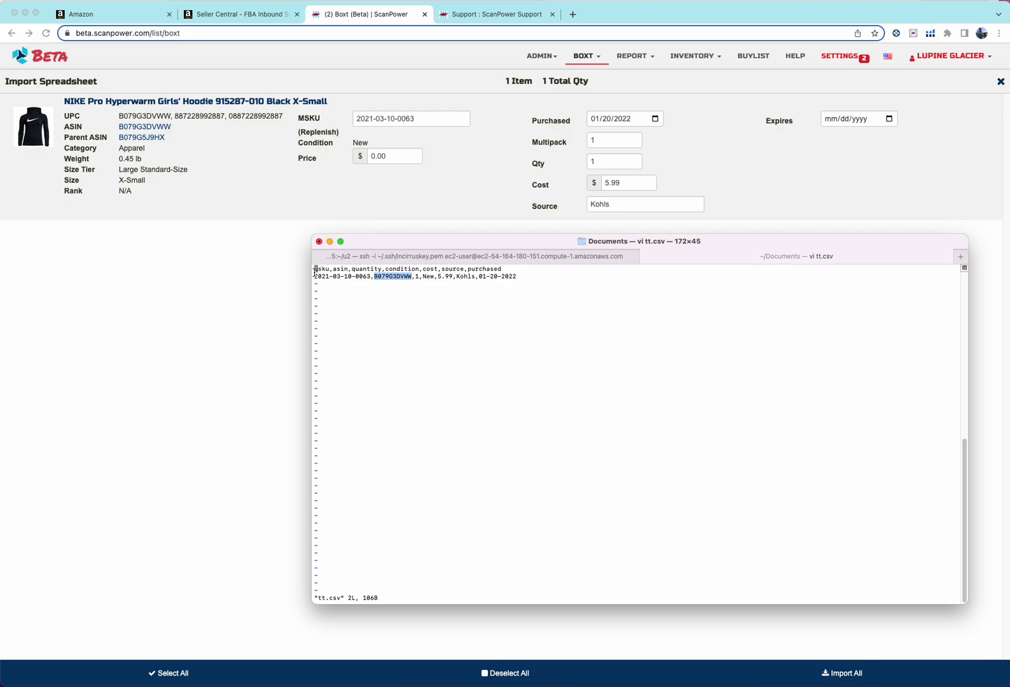
# Check tt.csv's MSKU, ASIN and cost/source/purchased columns, then quit vi with :q
pyautogui.moveTo(314, 276); pyautogui.dragTo(370, 277)
pyautogui.doubleClick(388, 277)
pyautogui.click(415, 279)
pyautogui.moveTo(423, 269); pyautogui.dragTo(503, 269)
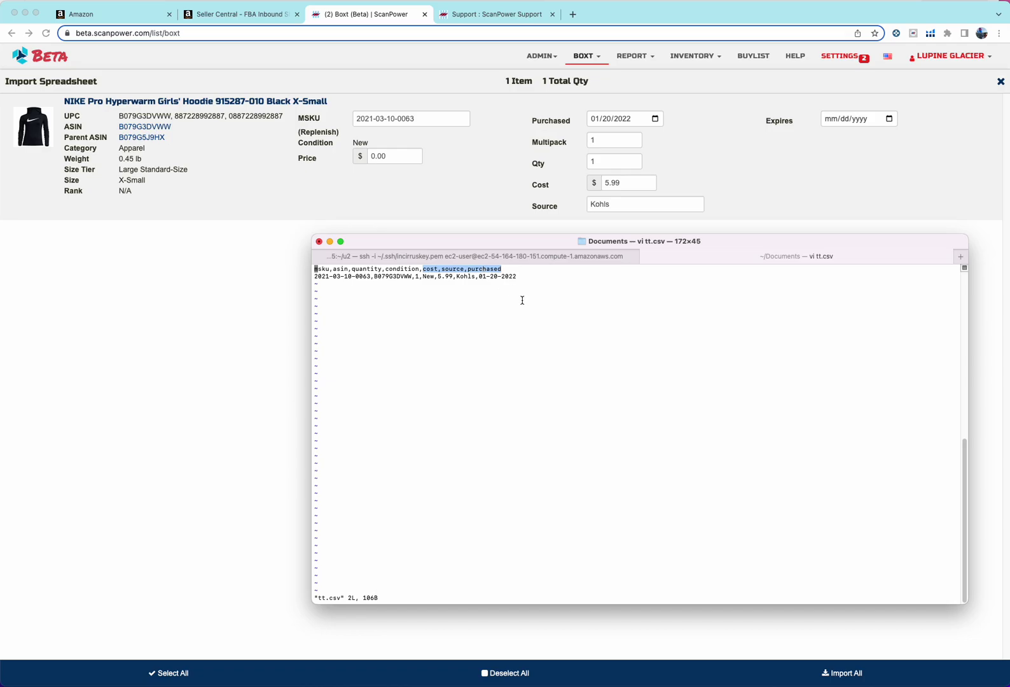
pyautogui.write(':q')
pyautogui.press('Return')
pyautogui.click(475, 198)
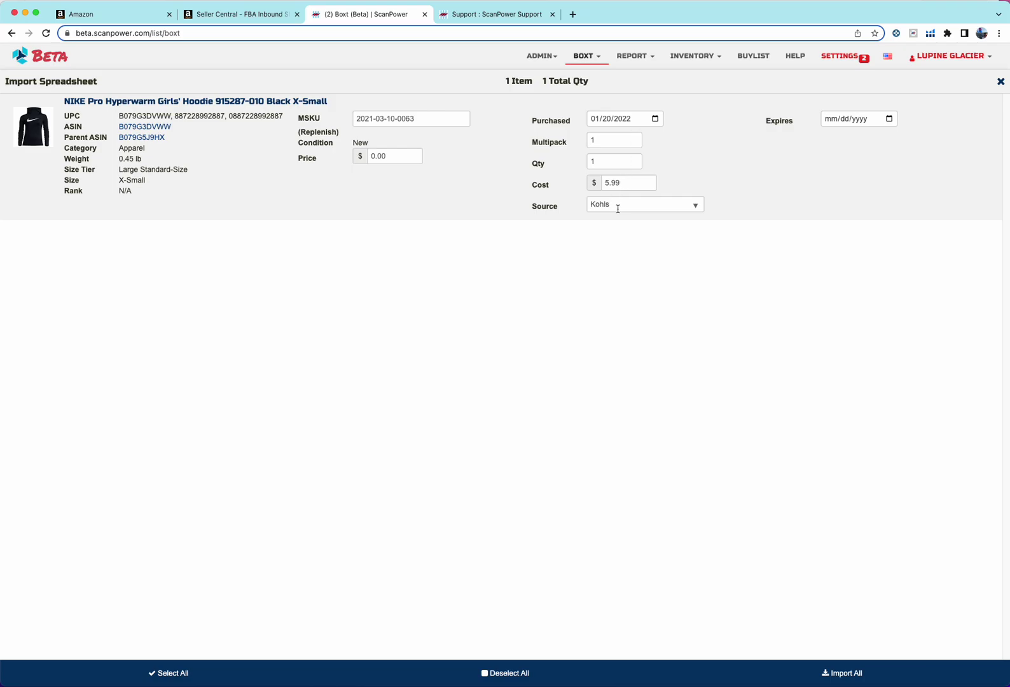
pyautogui.click(257, 190)
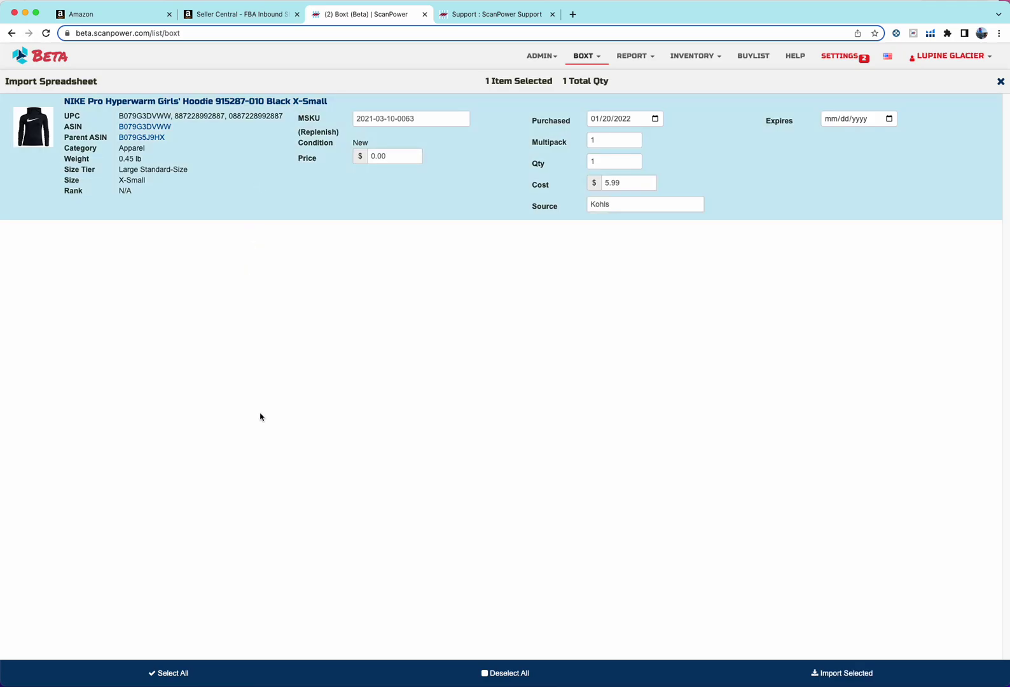
pyautogui.click(846, 677)
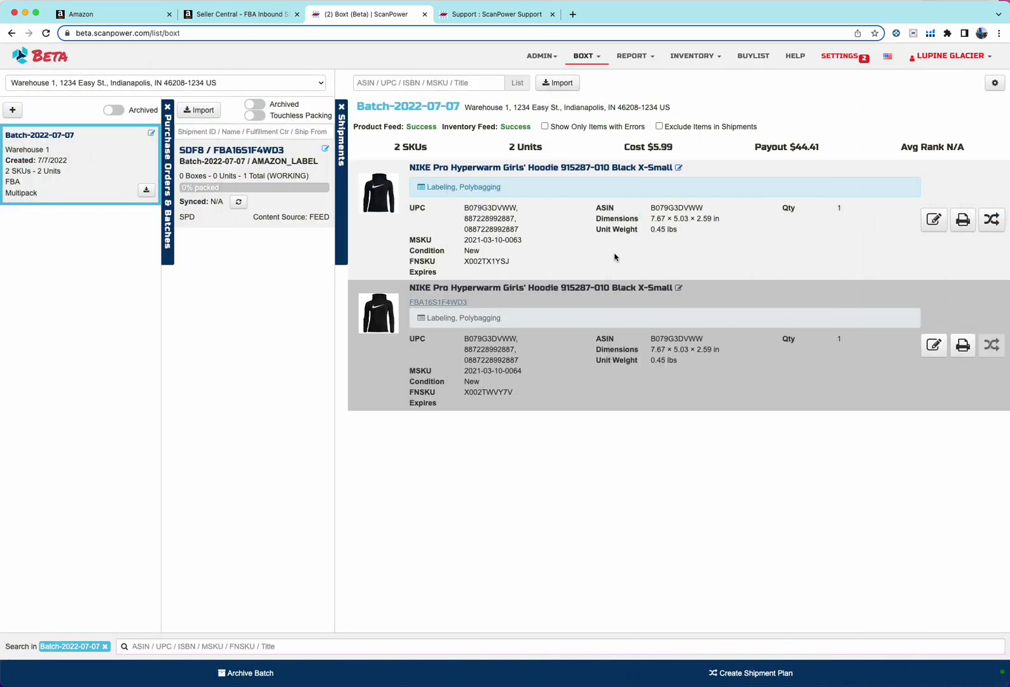
pyautogui.tripleClick(517, 243)
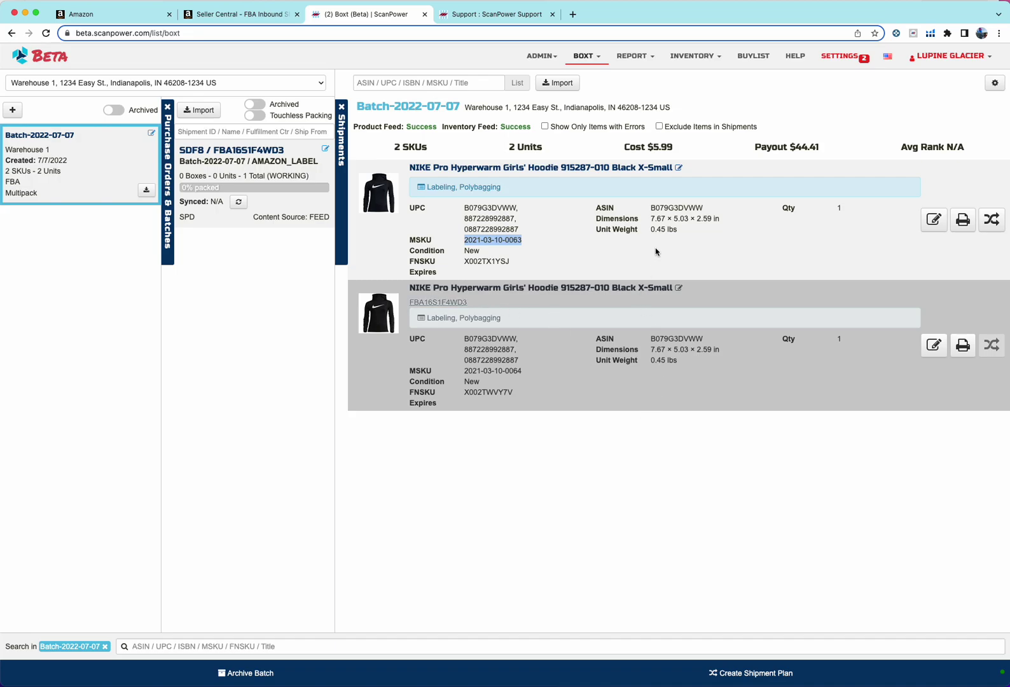
pyautogui.click(753, 678)
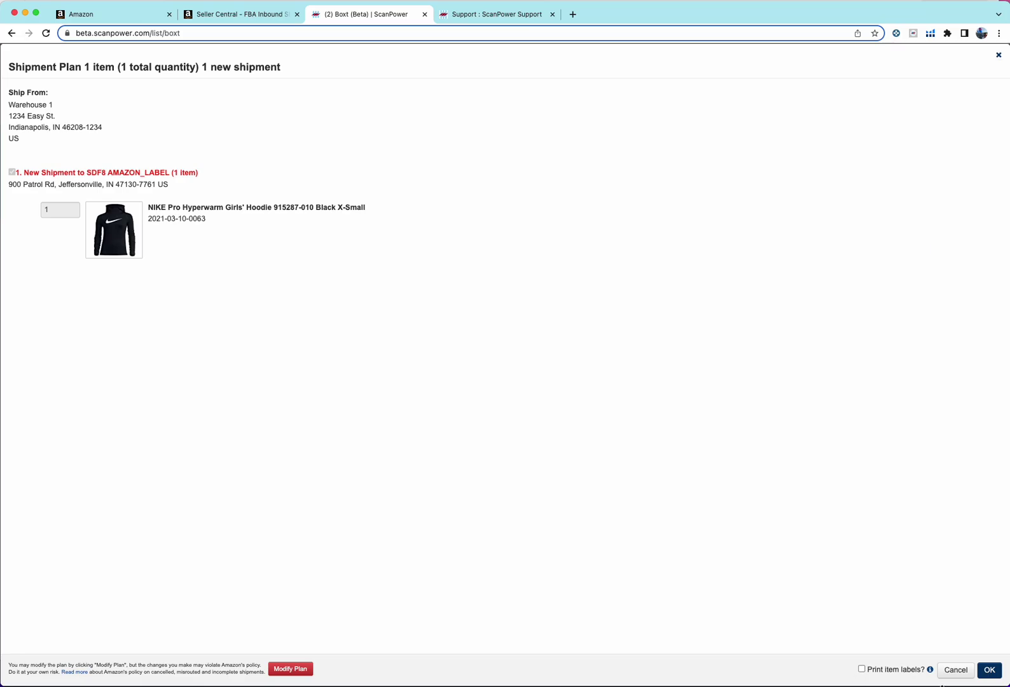
pyautogui.click(954, 670)
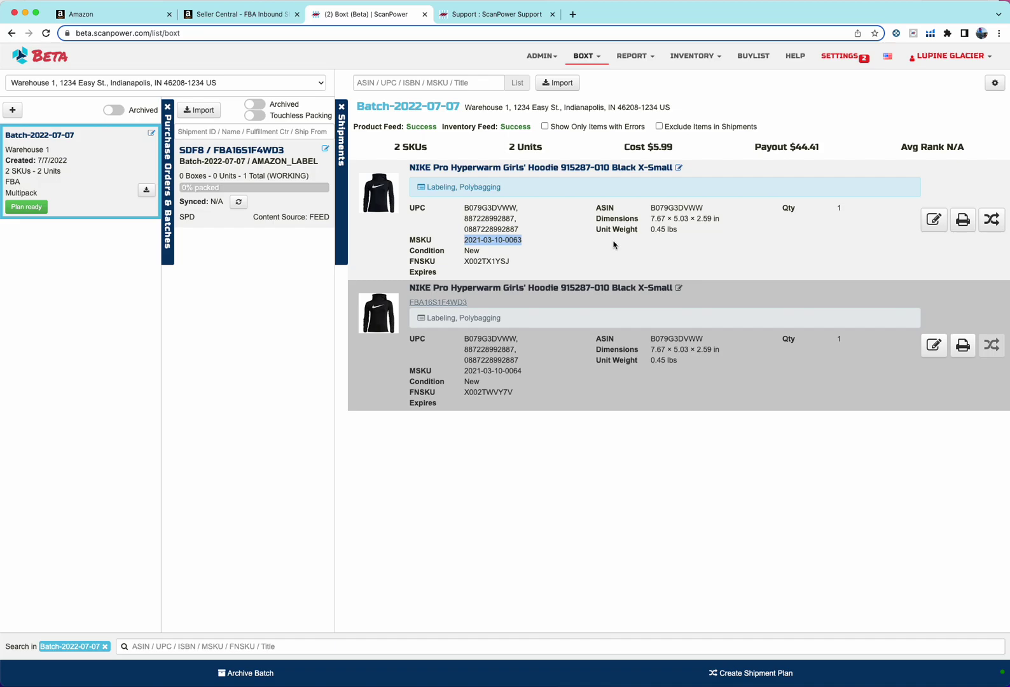
# Import the first Under Armour compression shirt from the buylist into the batch
pyautogui.click(569, 85)
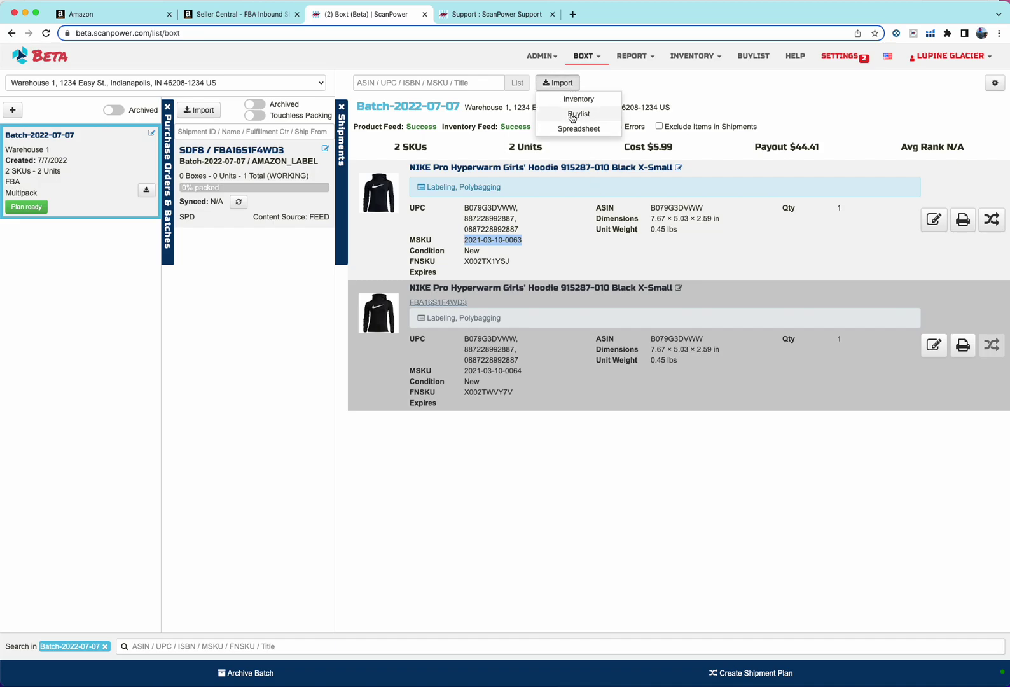
pyautogui.click(573, 114)
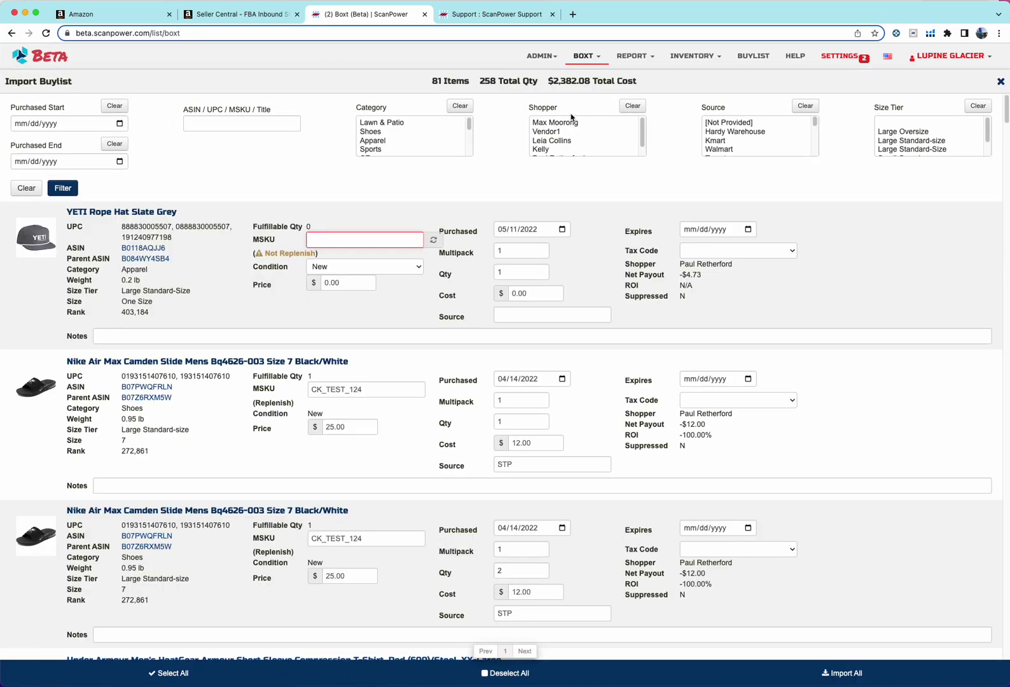
pyautogui.scroll(-10, 337, 352)
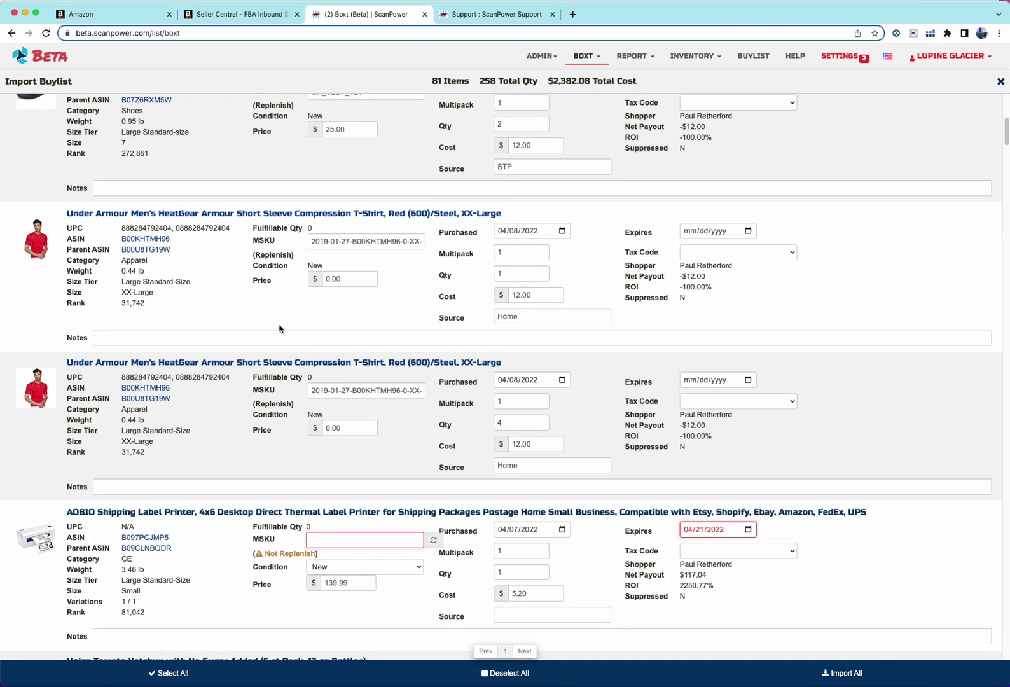
pyautogui.click(280, 328)
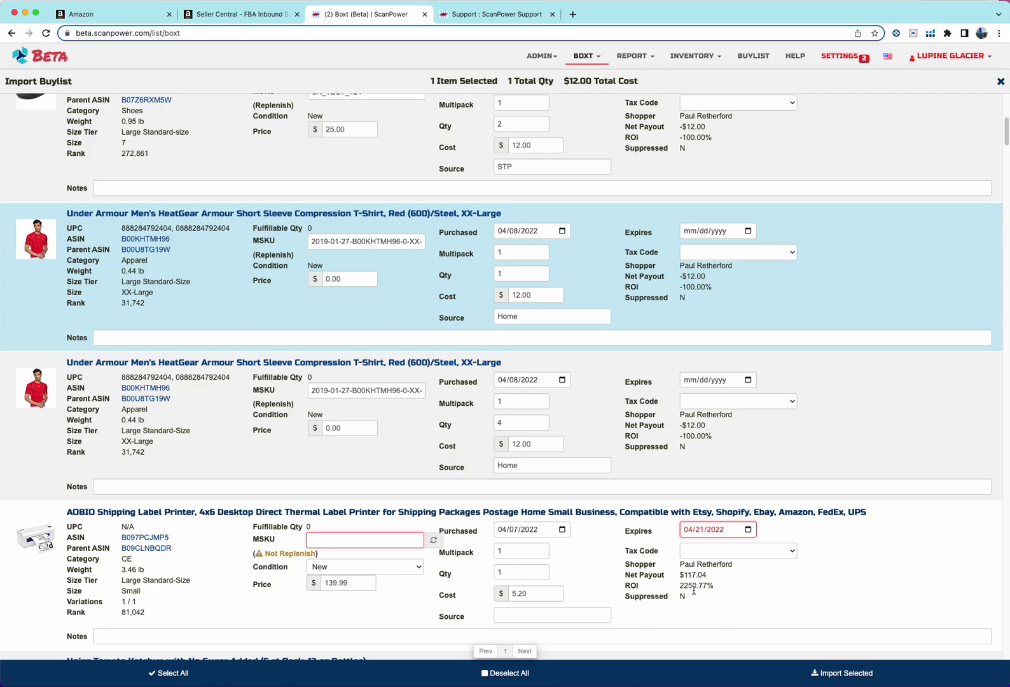
pyautogui.click(827, 678)
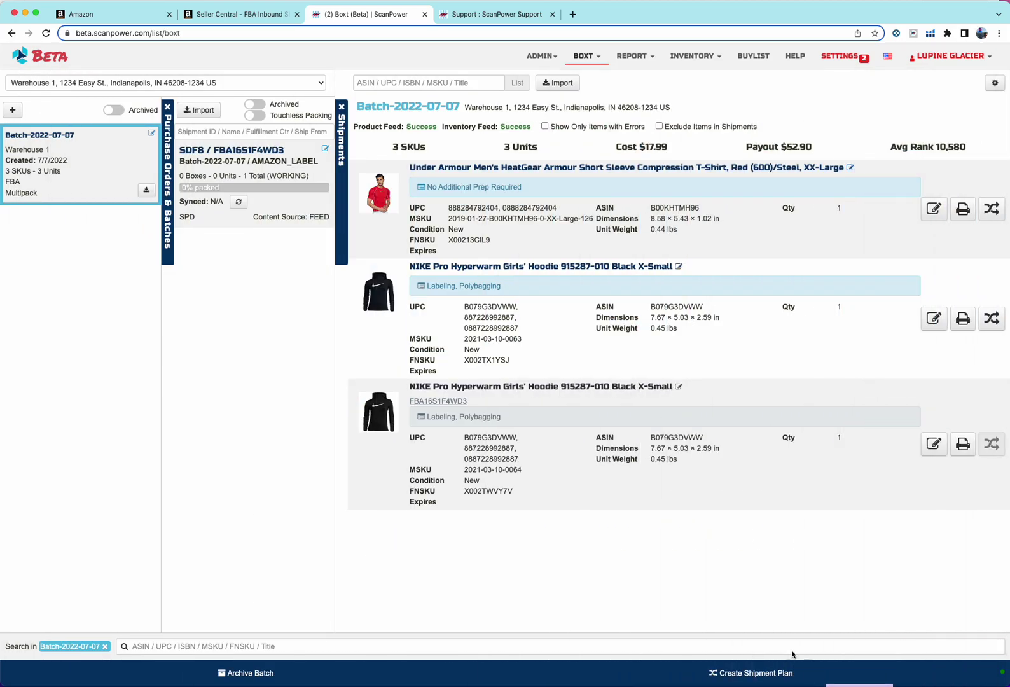
pyautogui.click(448, 85)
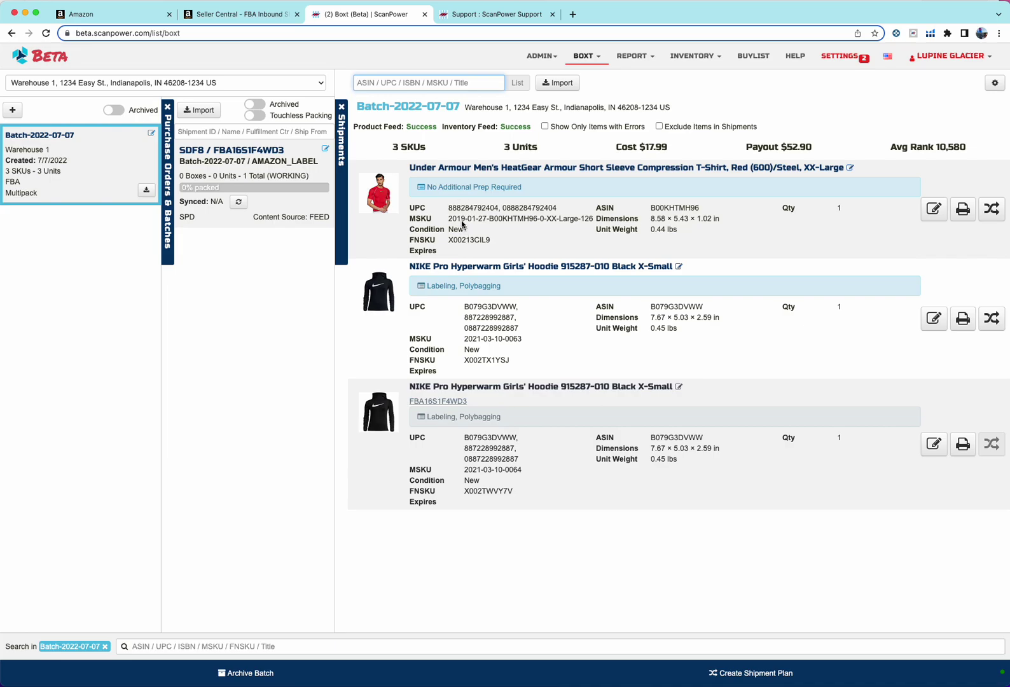
pyautogui.doubleClick(460, 208)
pyautogui.hotkey('ctrl', 'c')
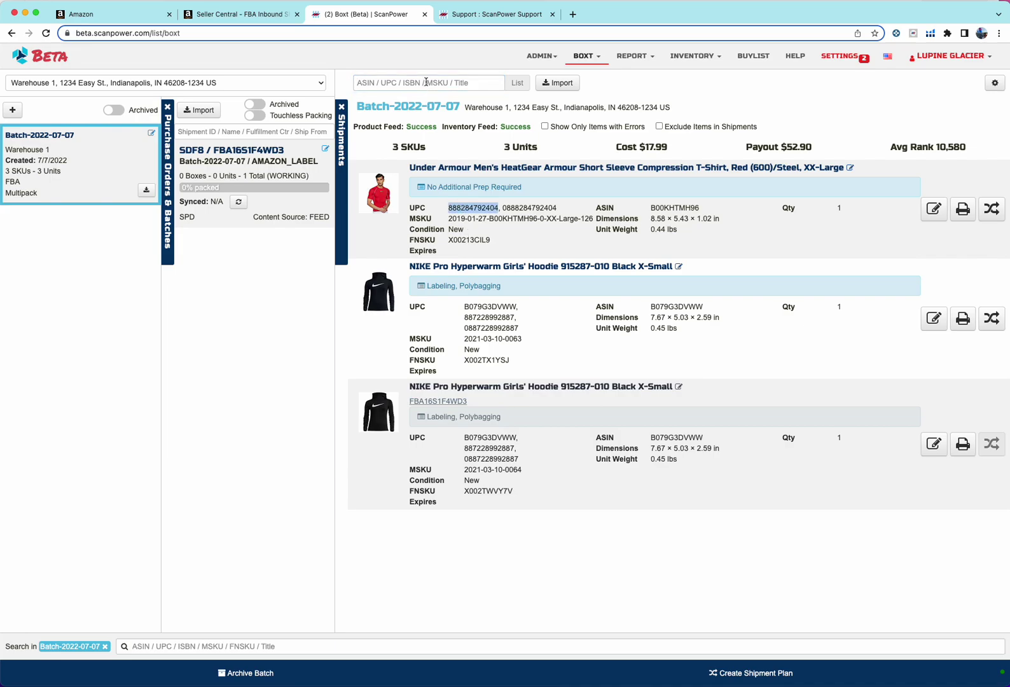
pyautogui.click(426, 83)
pyautogui.hotkey('ctrl', 'v')
pyautogui.press('Return')
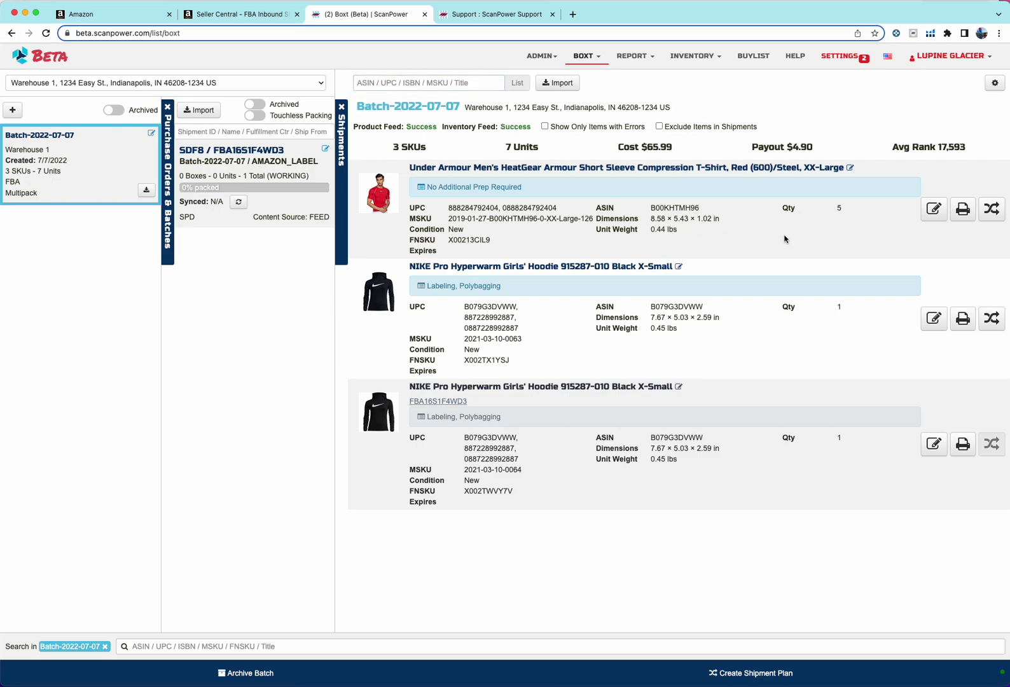
pyautogui.click(933, 209)
pyautogui.click(951, 237)
pyautogui.click(620, 216)
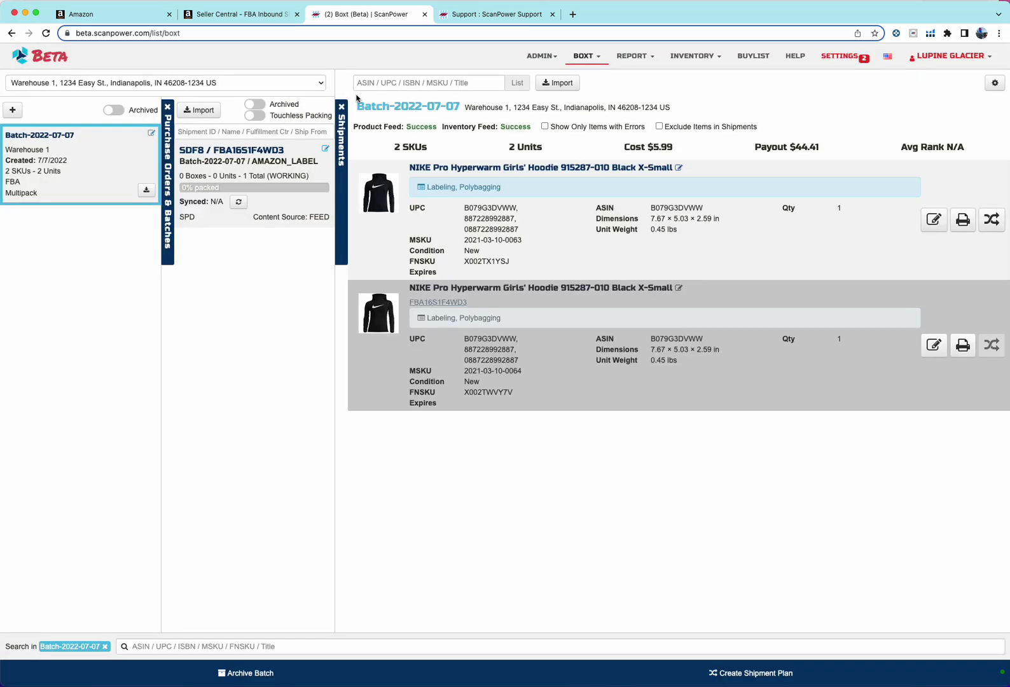
pyautogui.click(369, 84)
pyautogui.write('888284792404')
pyautogui.press('Return')
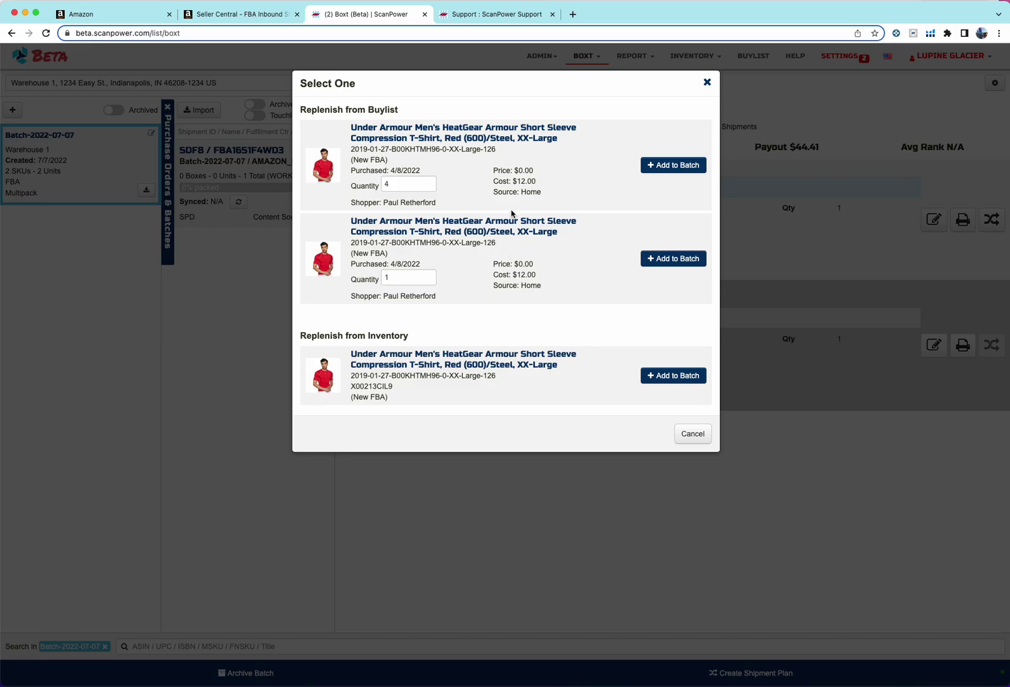
pyautogui.click(654, 170)
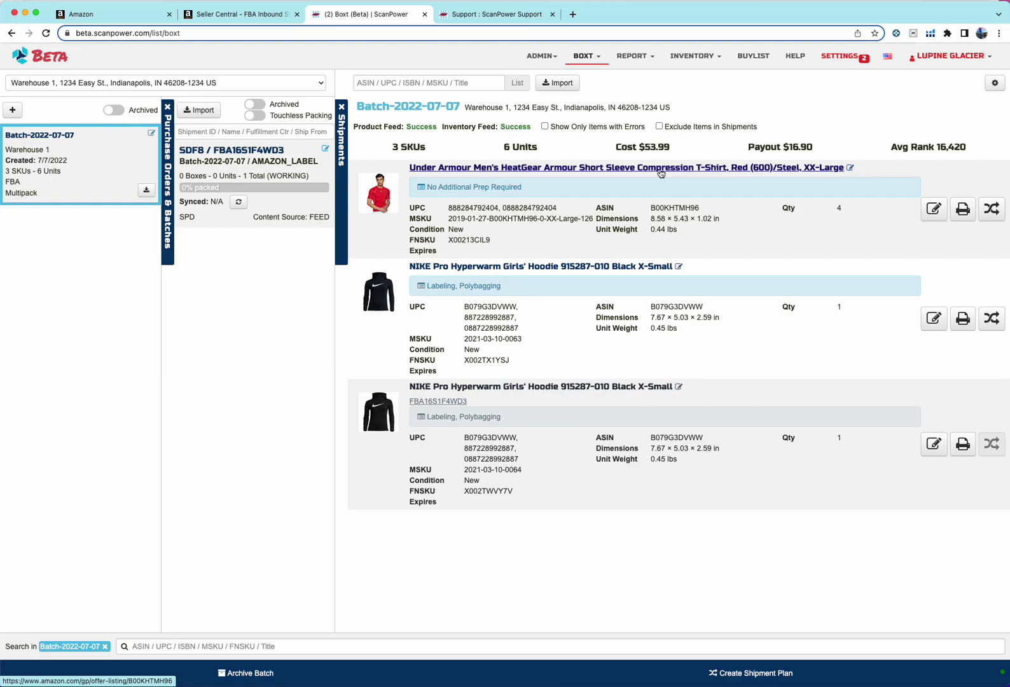
# Pack shipment SDF8's one unpacked Nike hoodie into a new Box 1 and return to the box overview
pyautogui.click(287, 196)
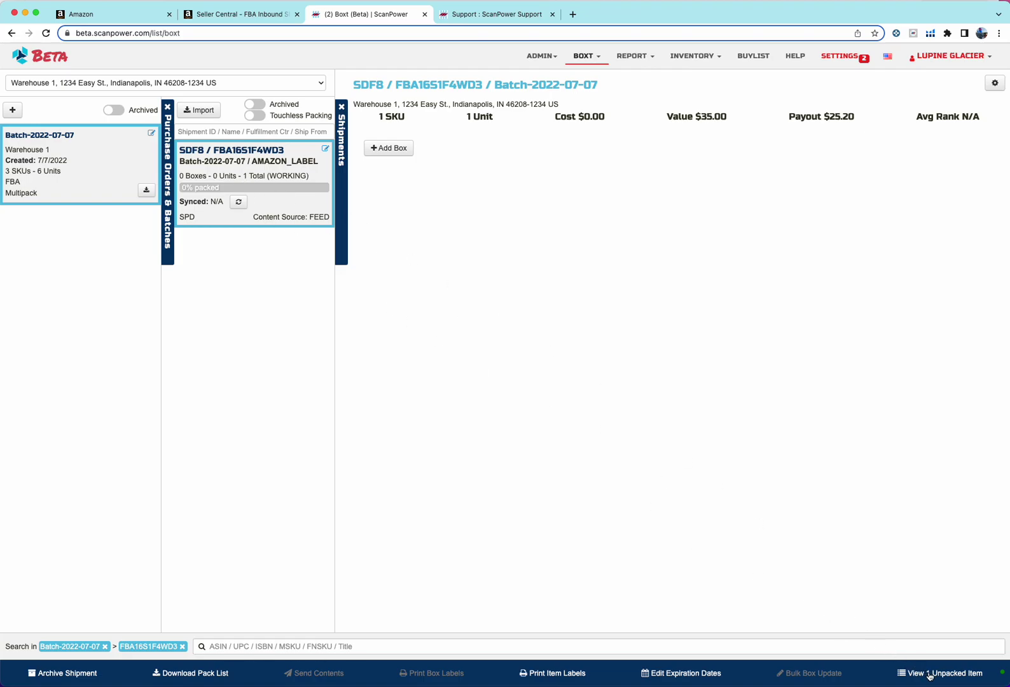
pyautogui.click(949, 678)
pyautogui.click(721, 157)
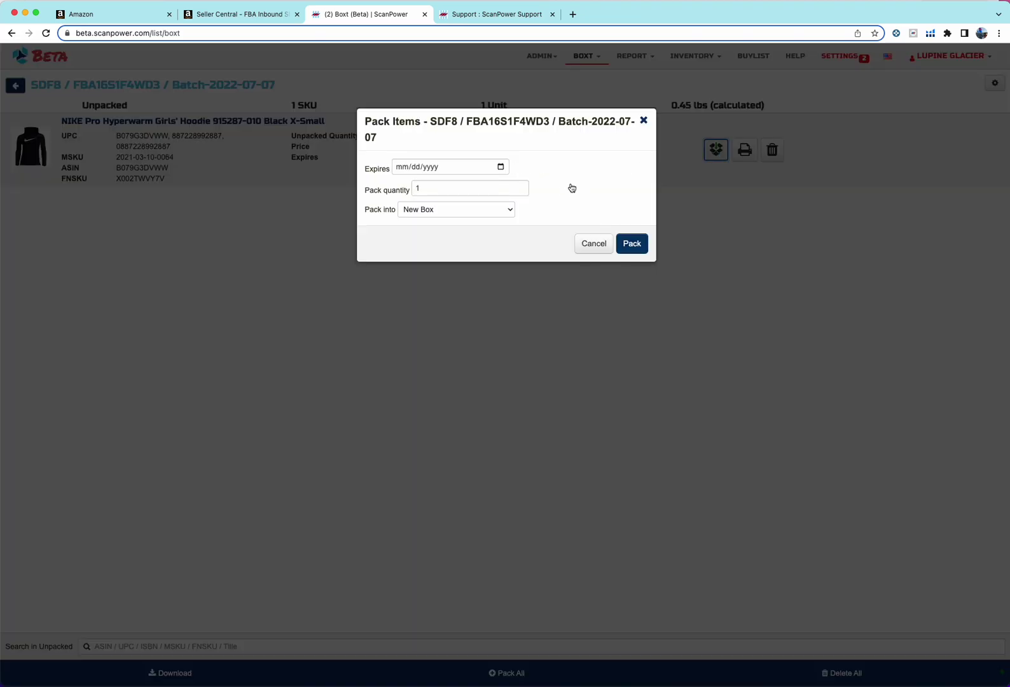
pyautogui.click(629, 246)
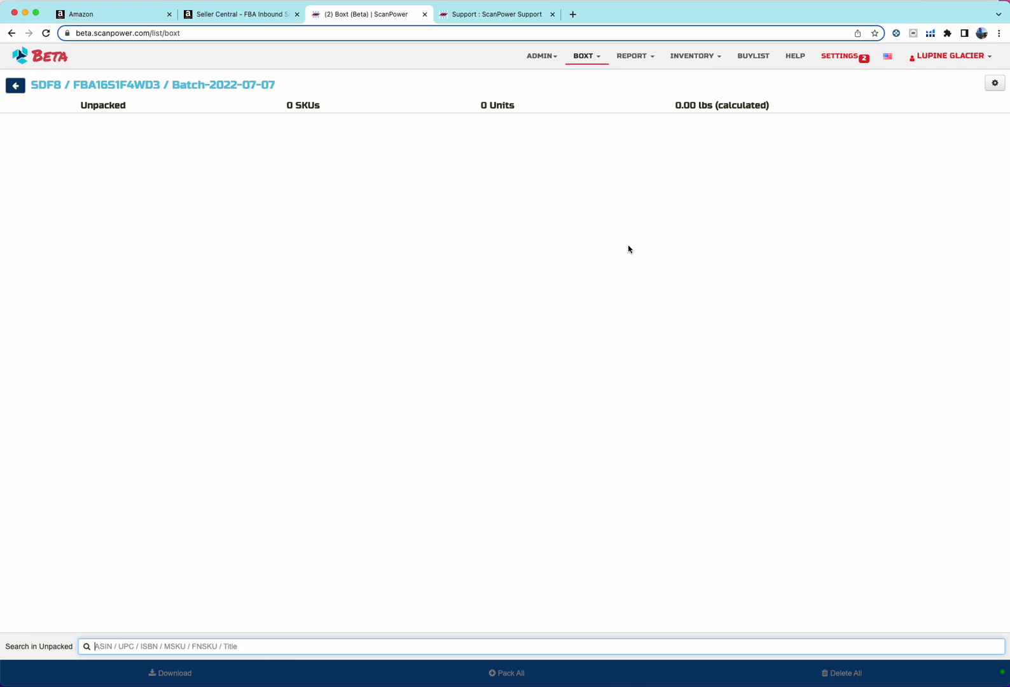
pyautogui.click(15, 85)
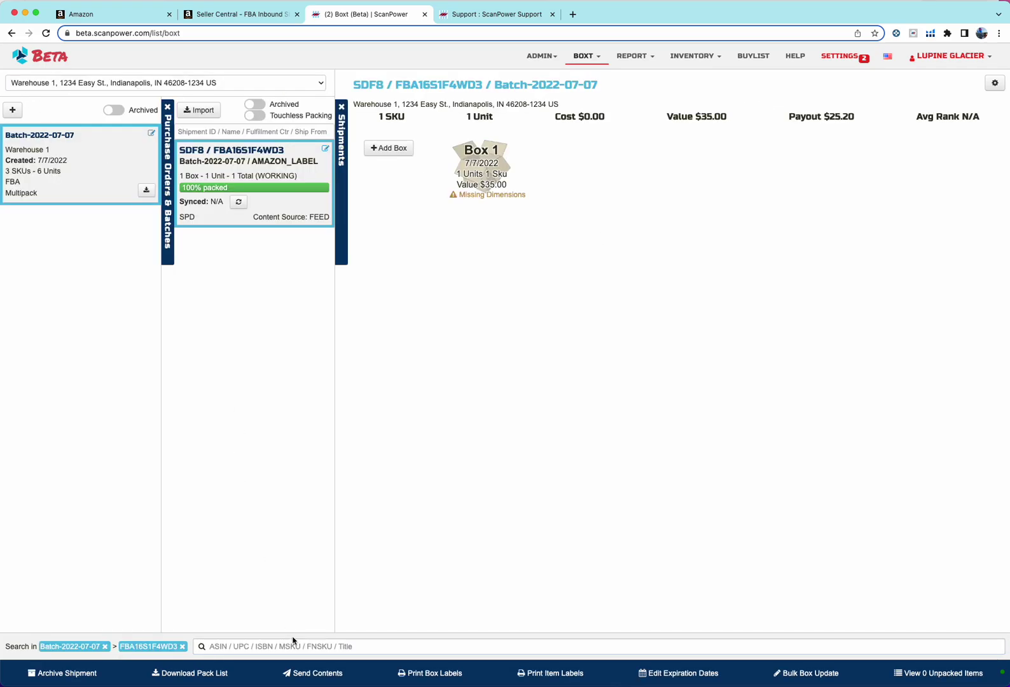
pyautogui.click(318, 673)
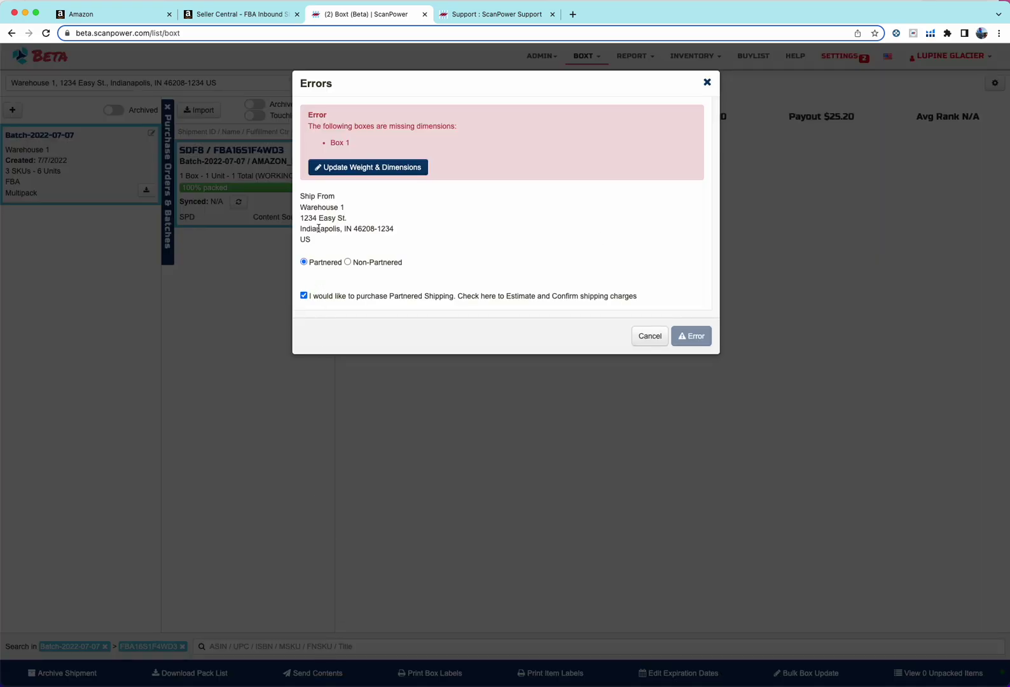
pyautogui.click(637, 338)
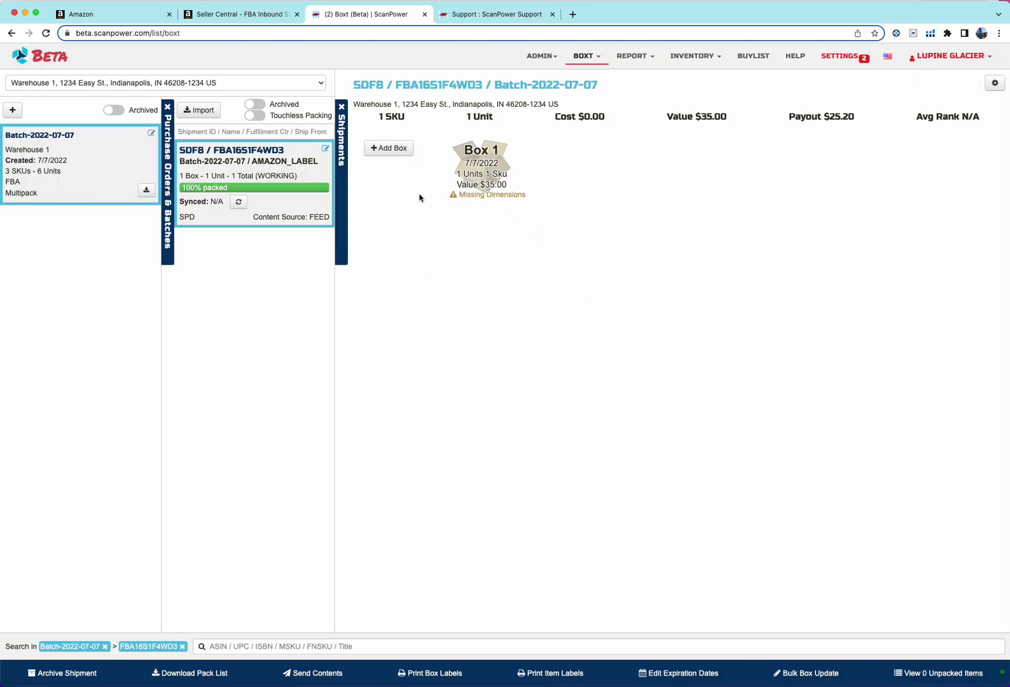
pyautogui.click(449, 677)
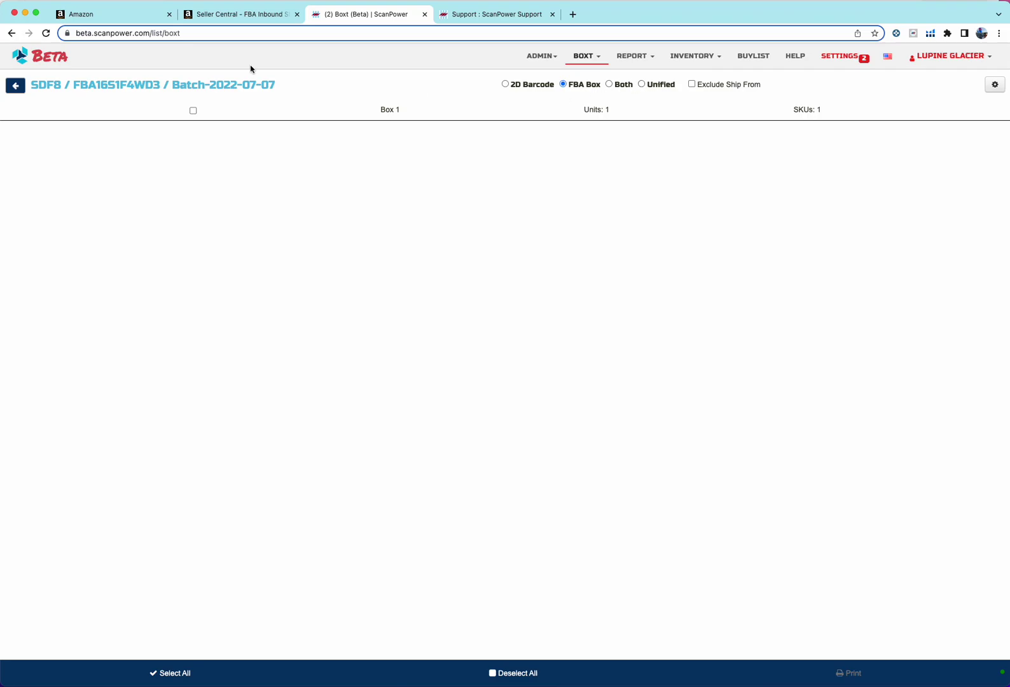
pyautogui.click(16, 85)
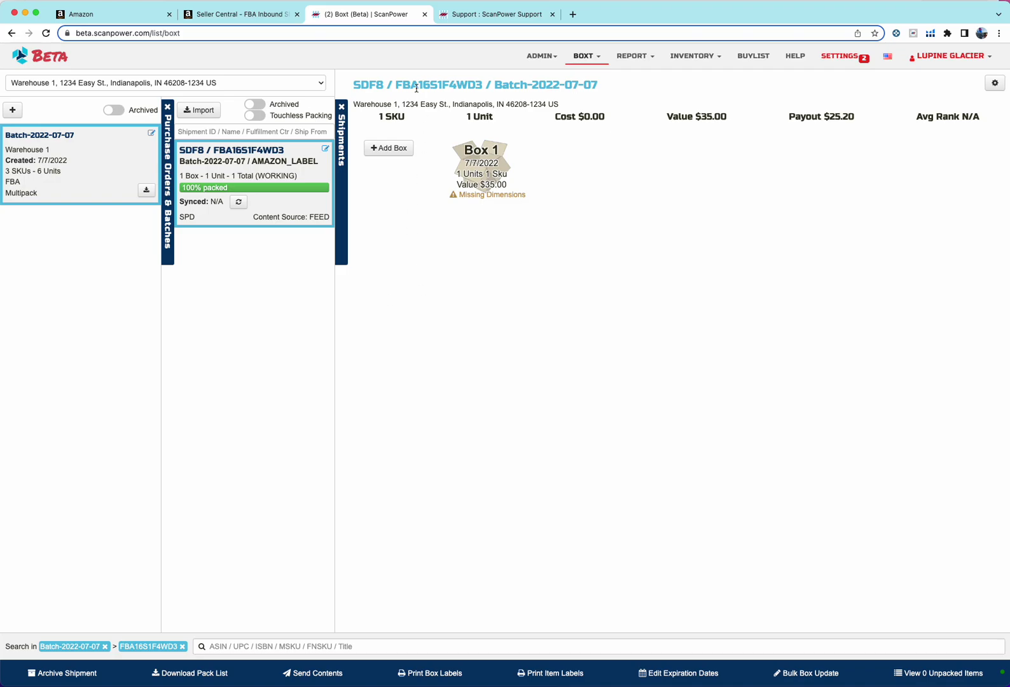
# Open the ScanPower Support home page and browse its knowledge-base categories, including Boxt (18)
pyautogui.click(455, 15)
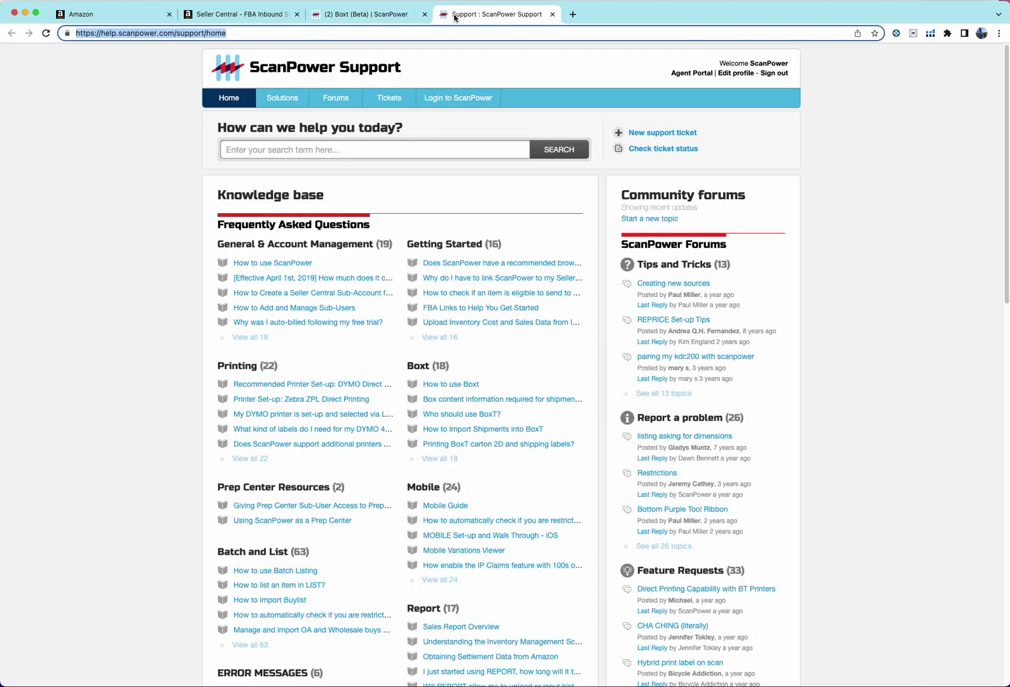
pyautogui.click(164, 35)
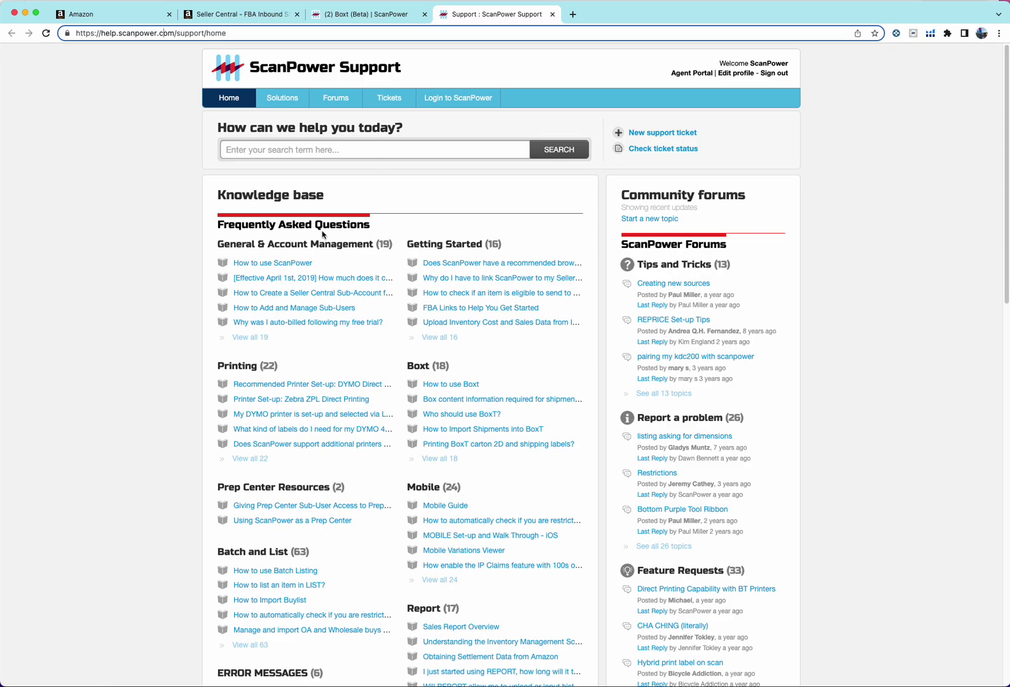
pyautogui.scroll(-1, 356, 369)
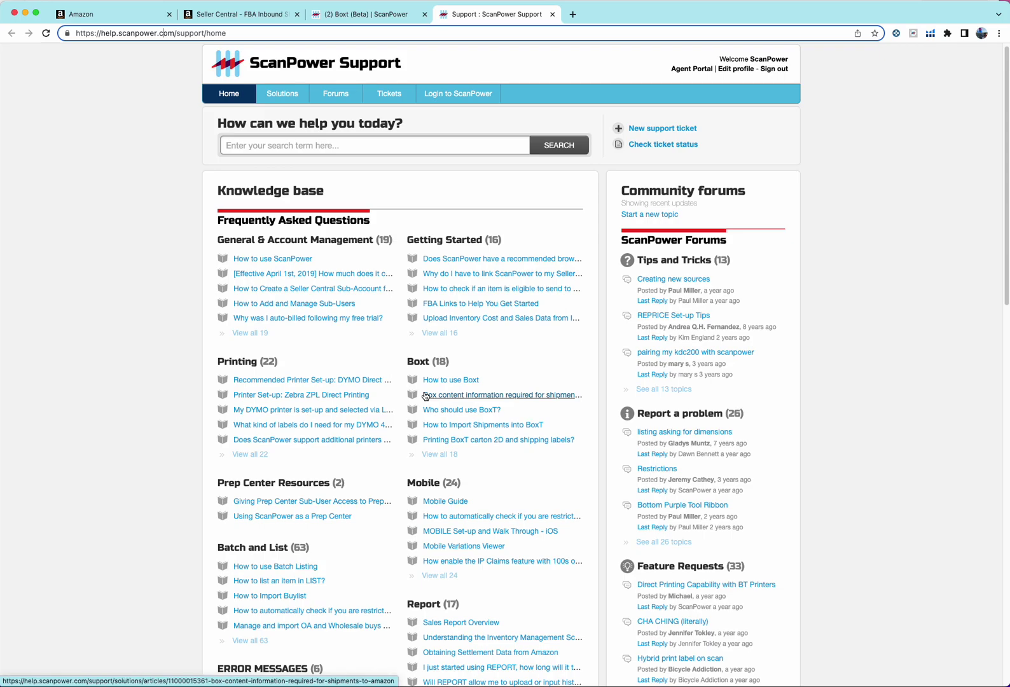
pyautogui.scroll(-3, 425, 395)
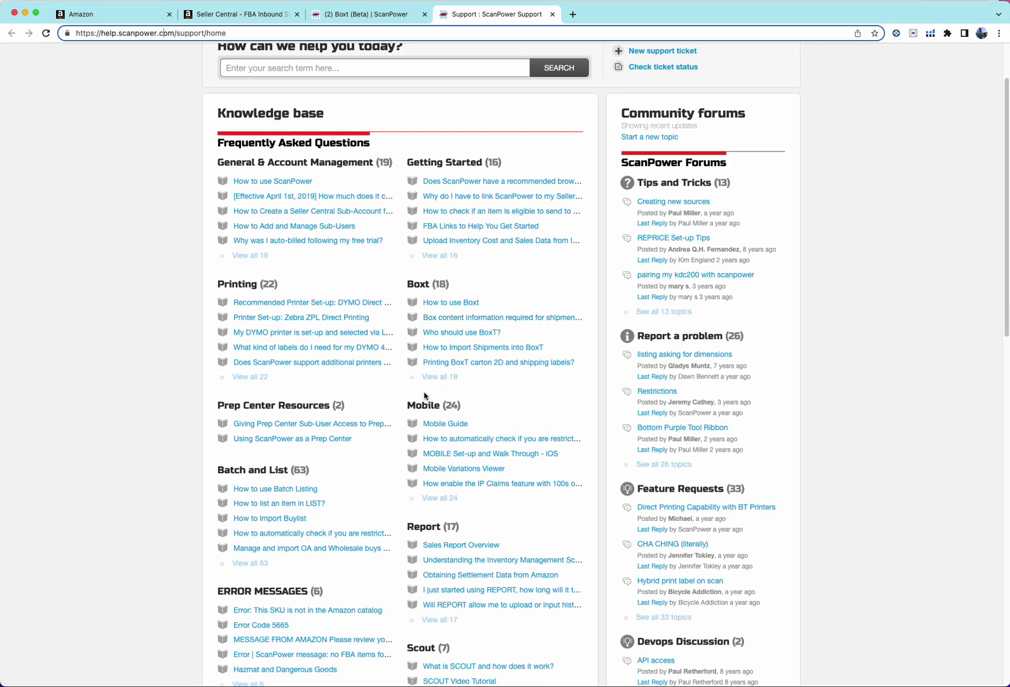
pyautogui.scroll(2, 425, 395)
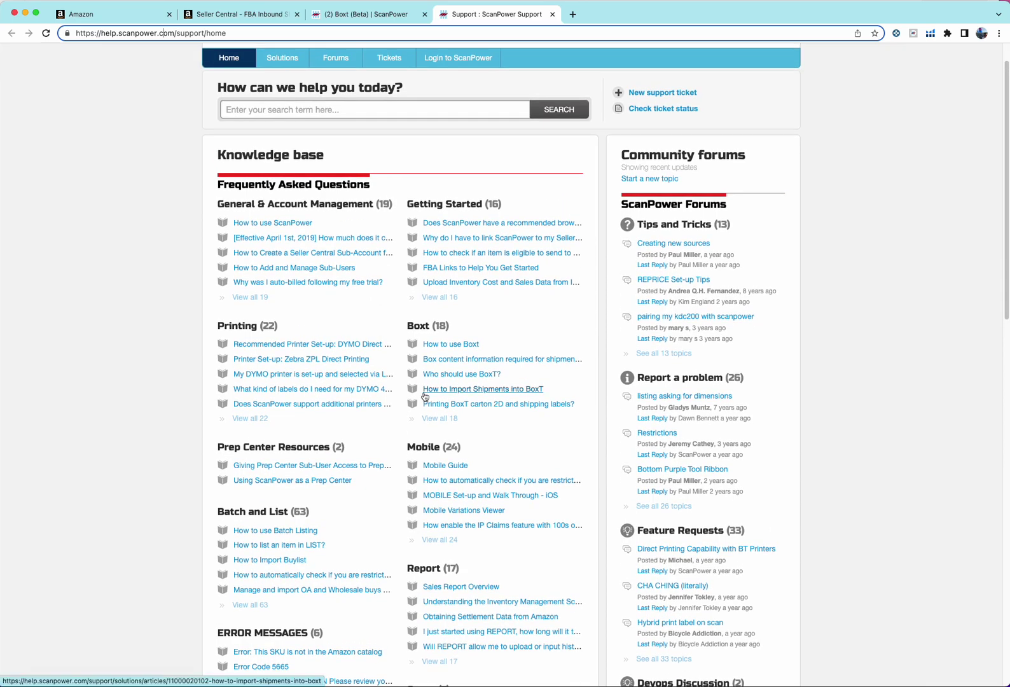